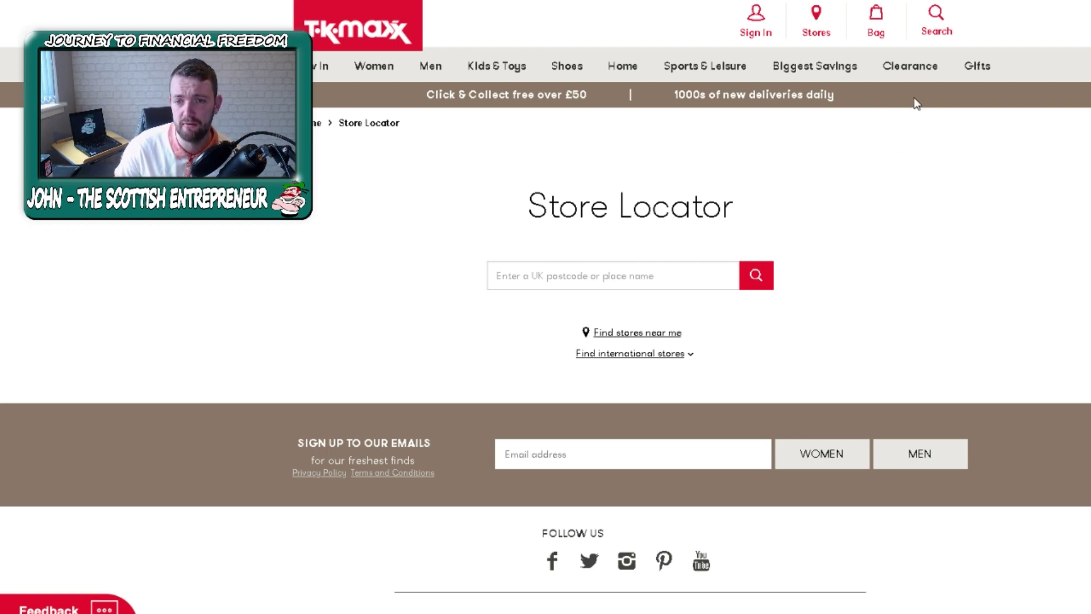
- Open the full Home clearance range on the TK Maxx site and let its product listing load
mouse_move(918, 80)
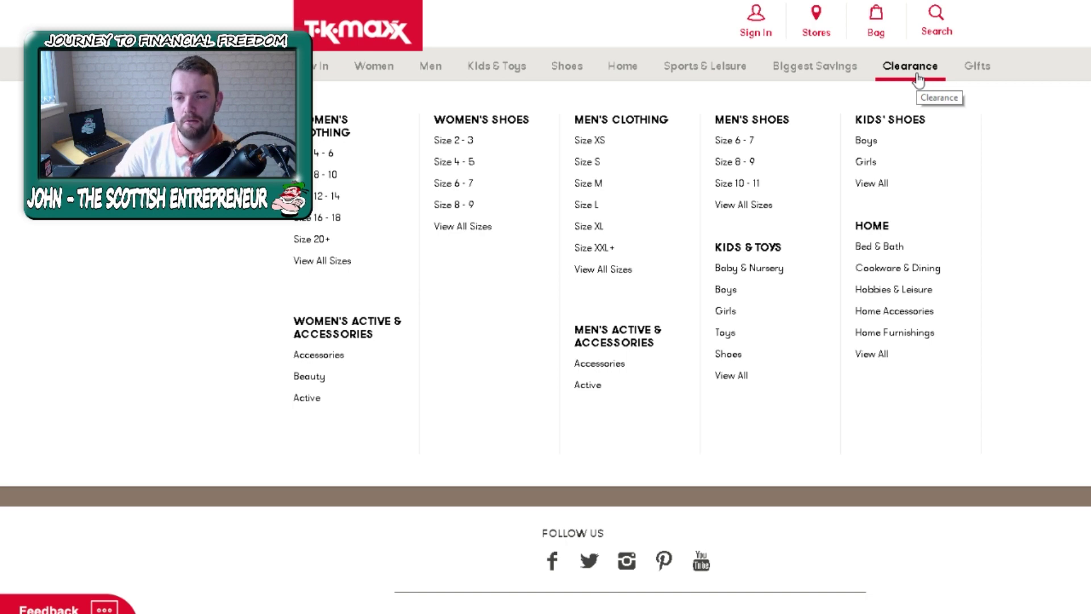
click(867, 357)
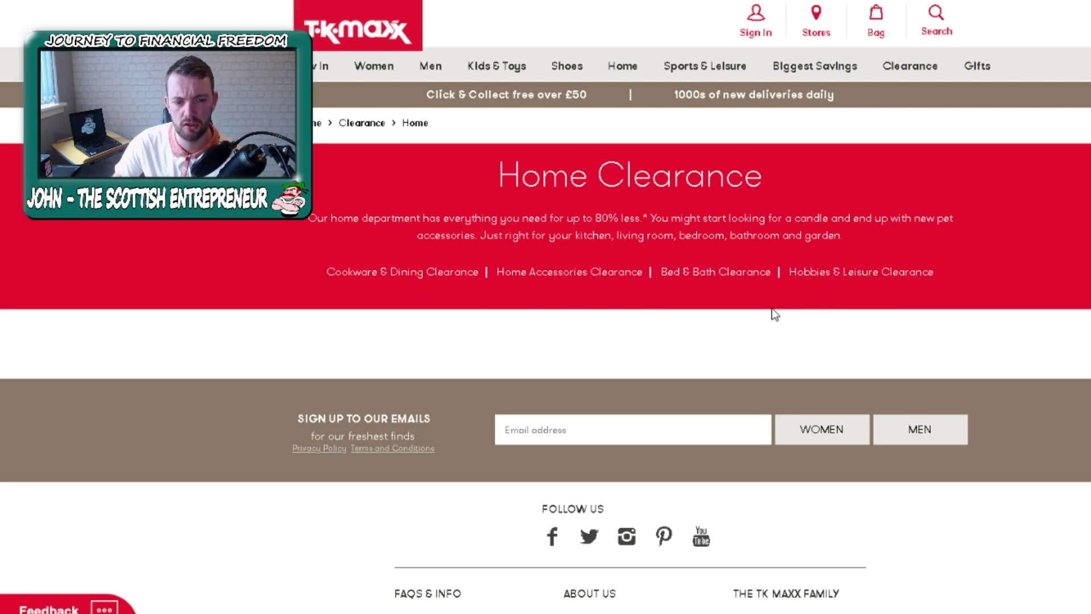
scroll(771, 310, down, 4)
scroll(942, 287, down, 3)
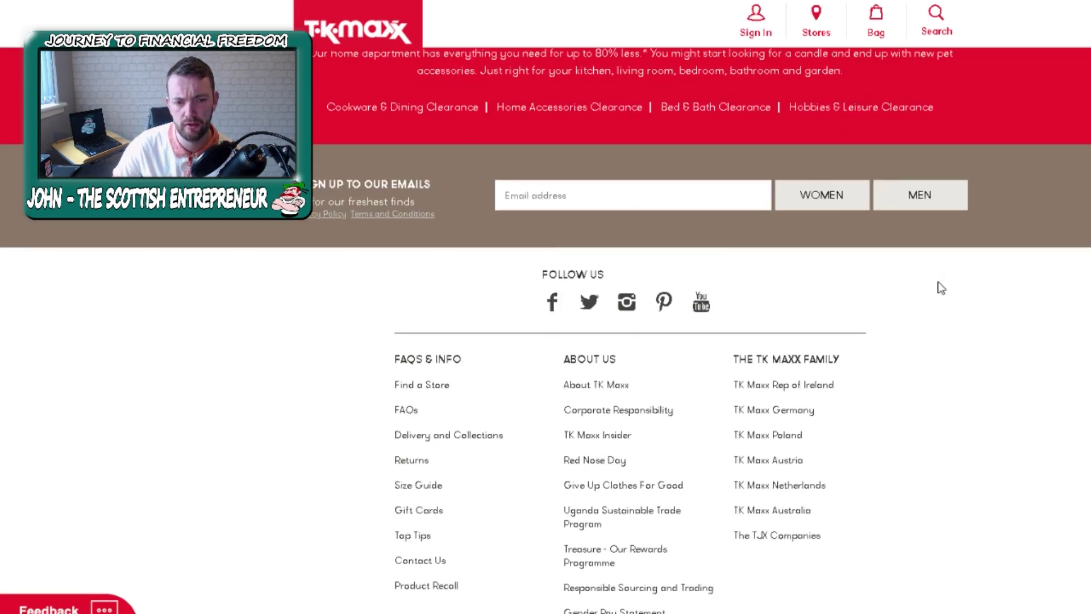
scroll(942, 287, down, 1)
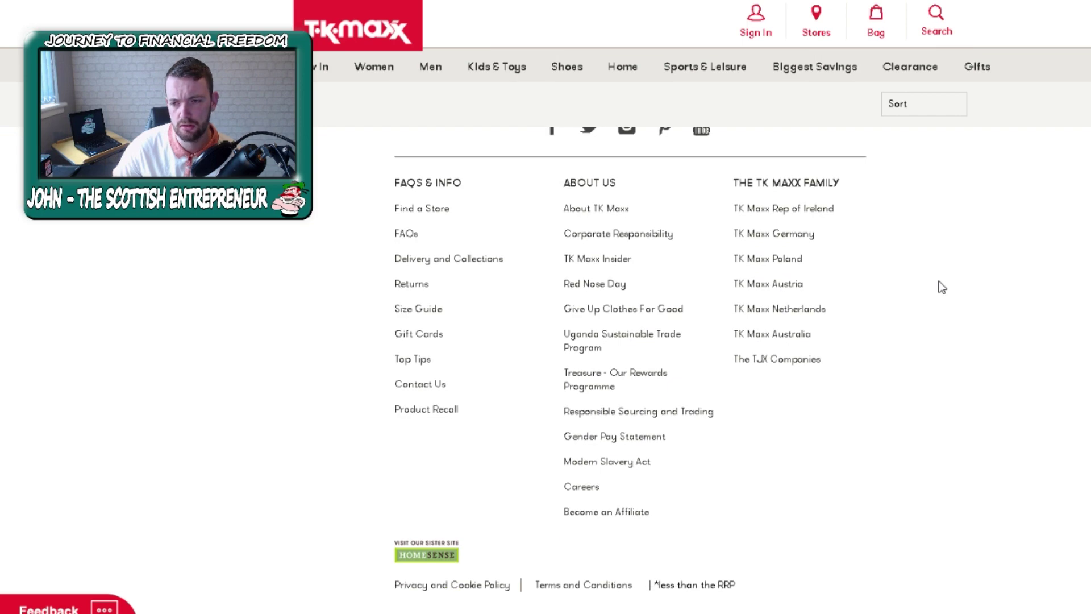
scroll(939, 281, up, 2)
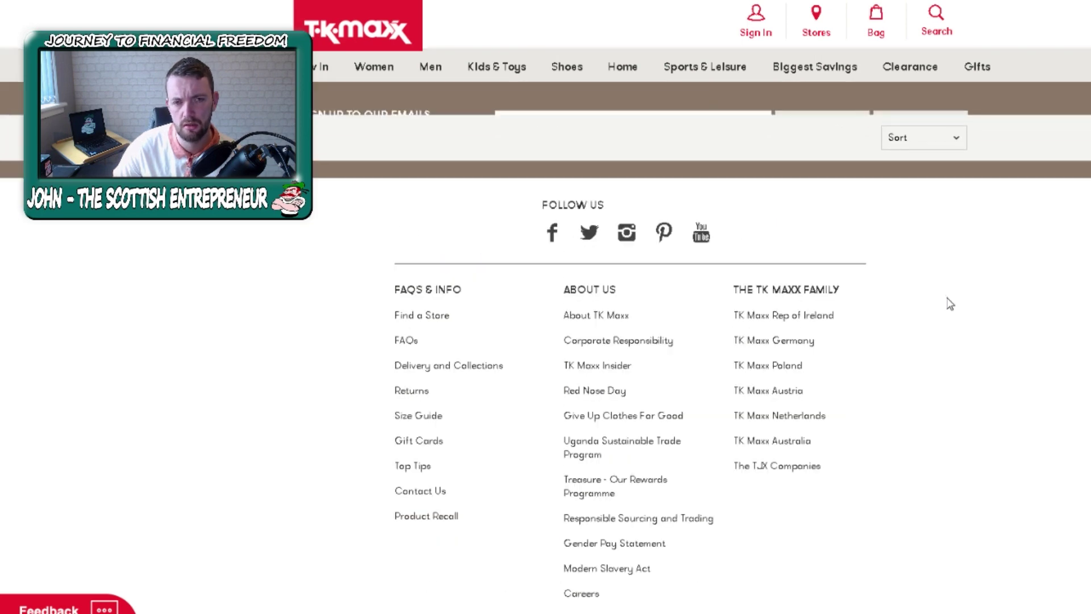
scroll(969, 351, up, 10)
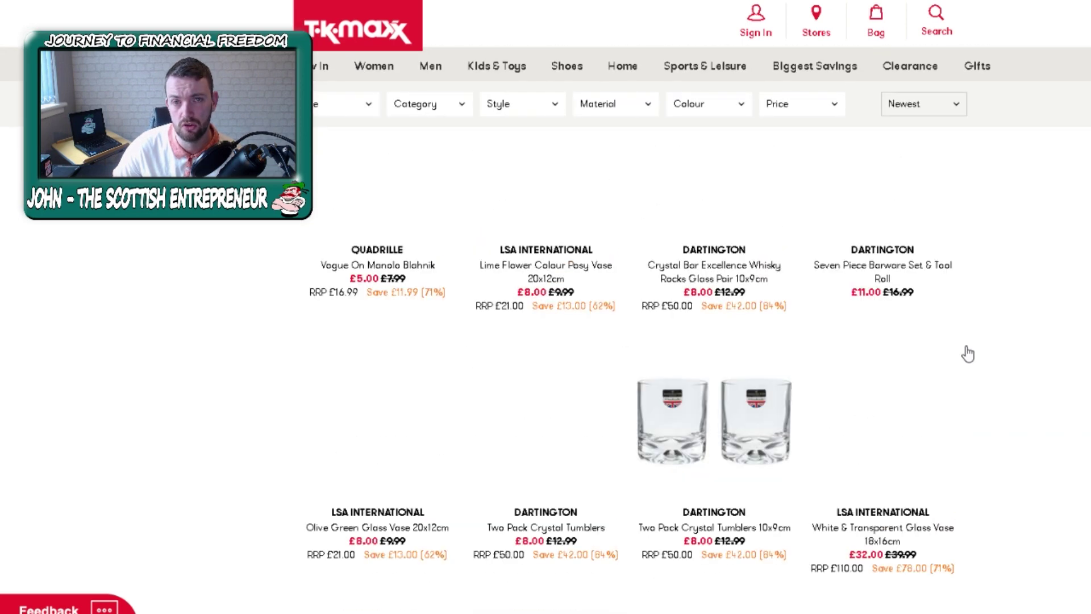
scroll(974, 352, up, 1)
- Look through the Home clearance products and open the Max Benjamin Bronze Coffee & Amber Scented Candle 170g
scroll(976, 351, down, 3)
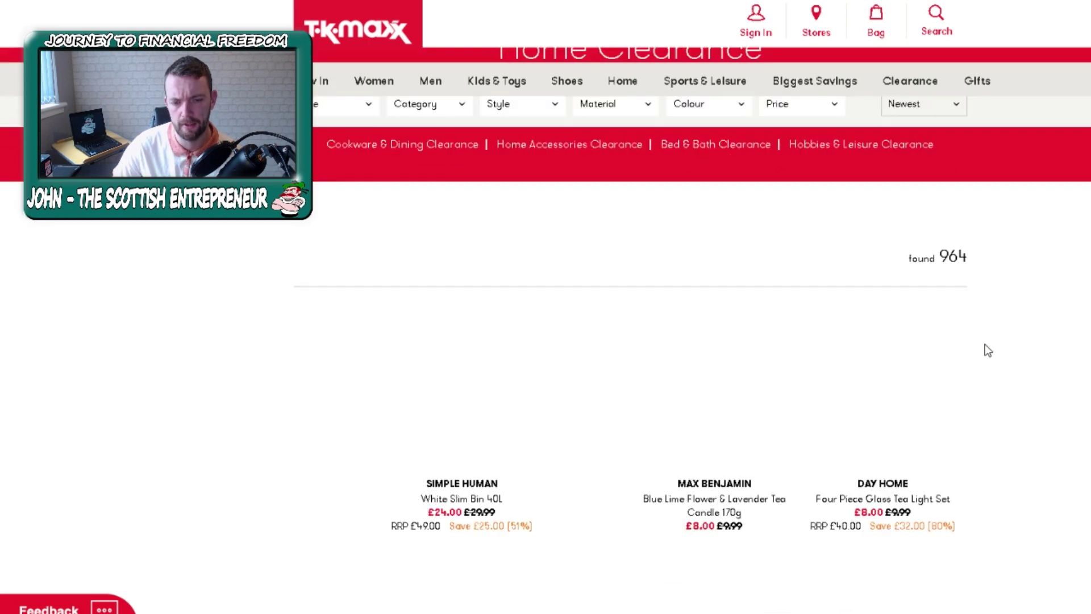
scroll(988, 350, down, 3)
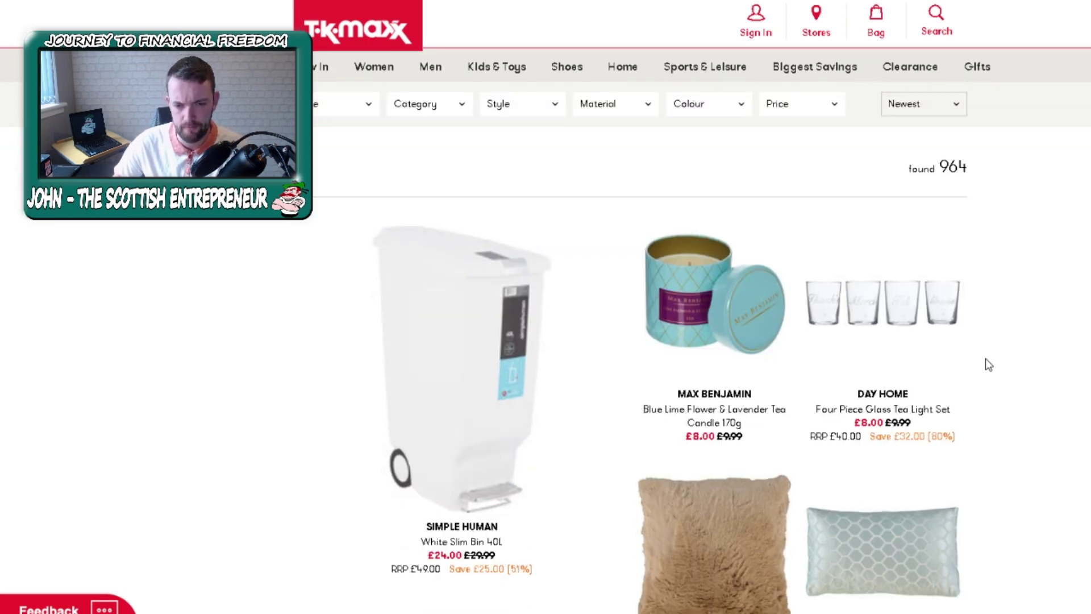
scroll(989, 362, down, 5)
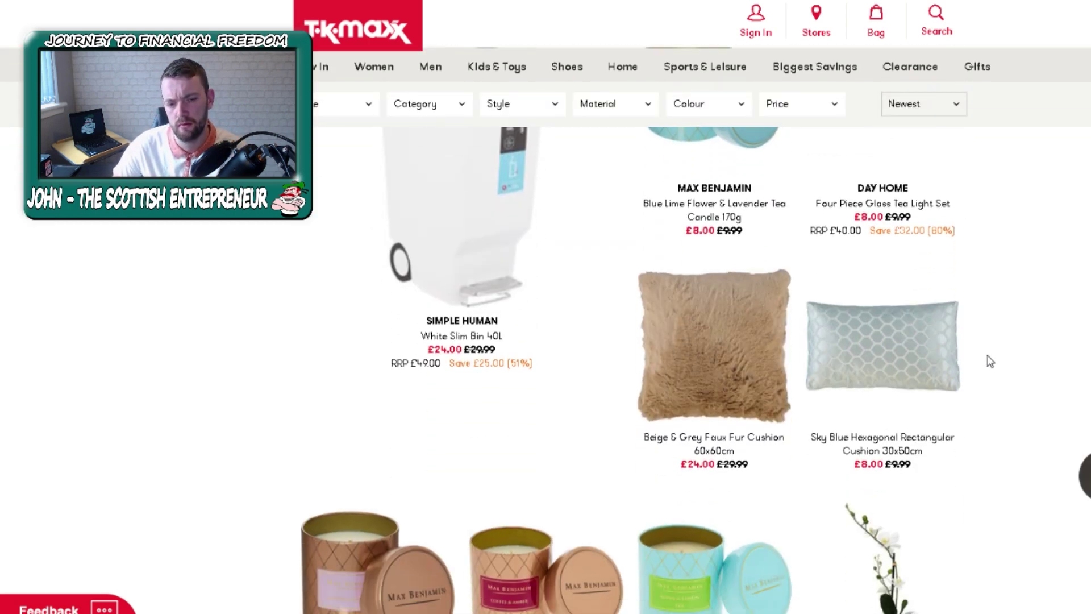
scroll(998, 340, down, 1)
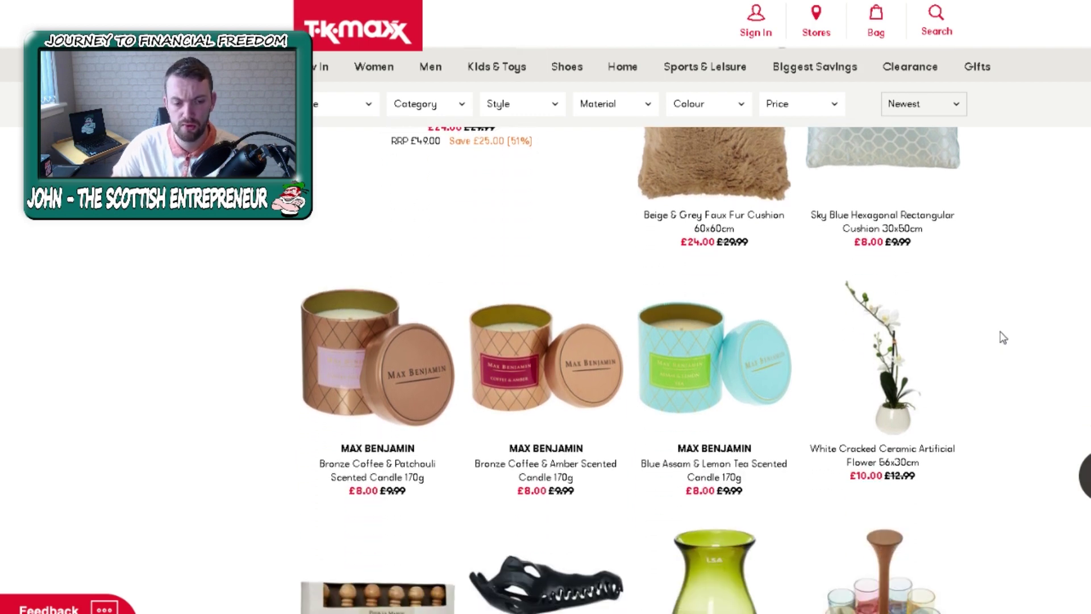
scroll(994, 292, down, 1)
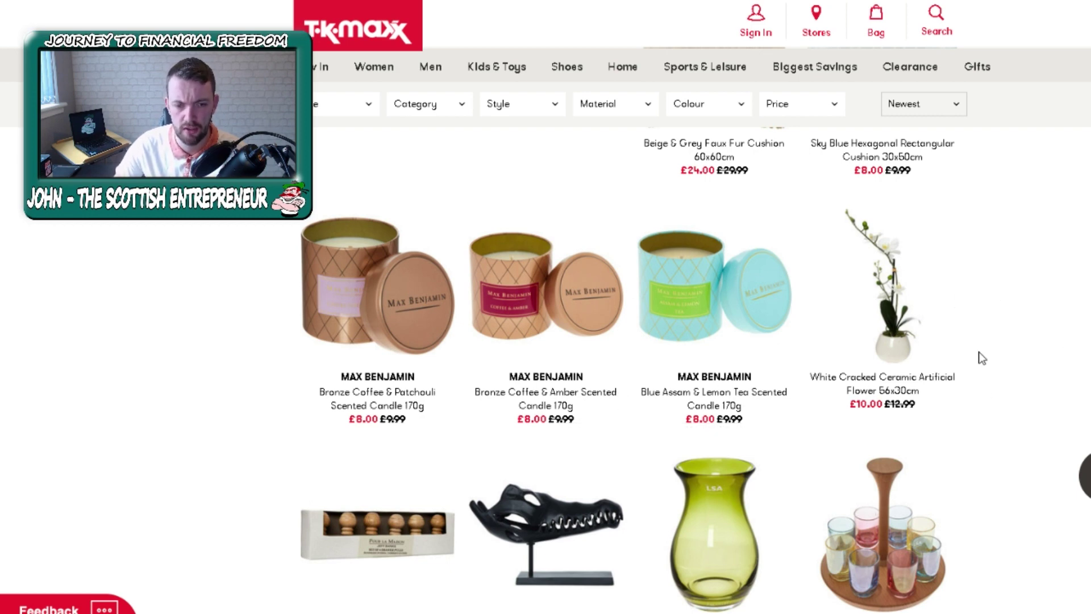
click(531, 320)
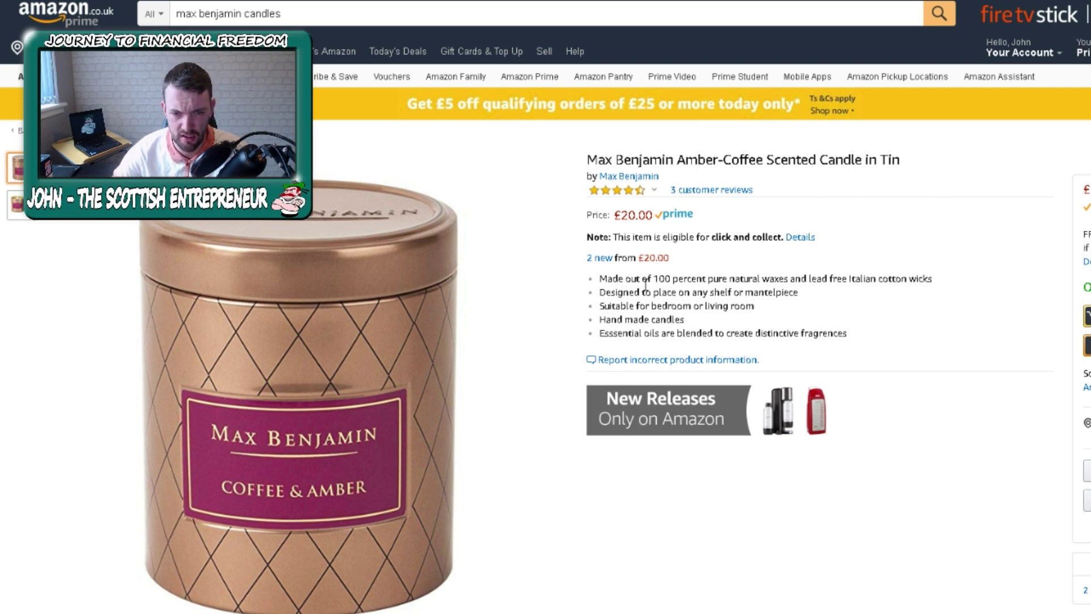
- On Amazon's Max Benjamin Amber-Coffee Scented Candle in Tin listing, review the revenue calculator, technical details and best sellers rank
scroll(586, 289, down, 6)
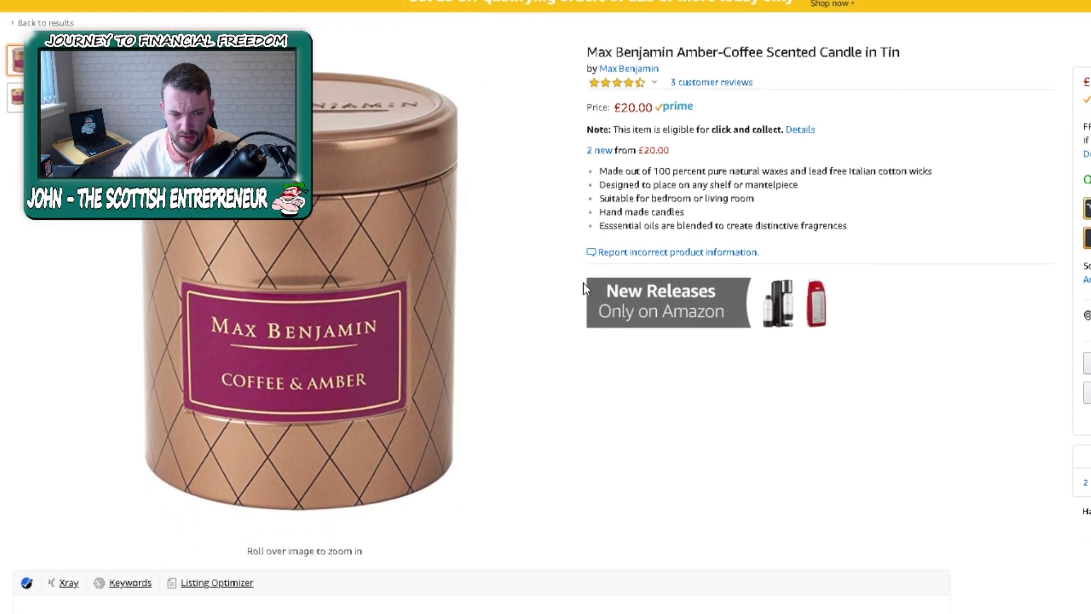
scroll(582, 302, down, 15)
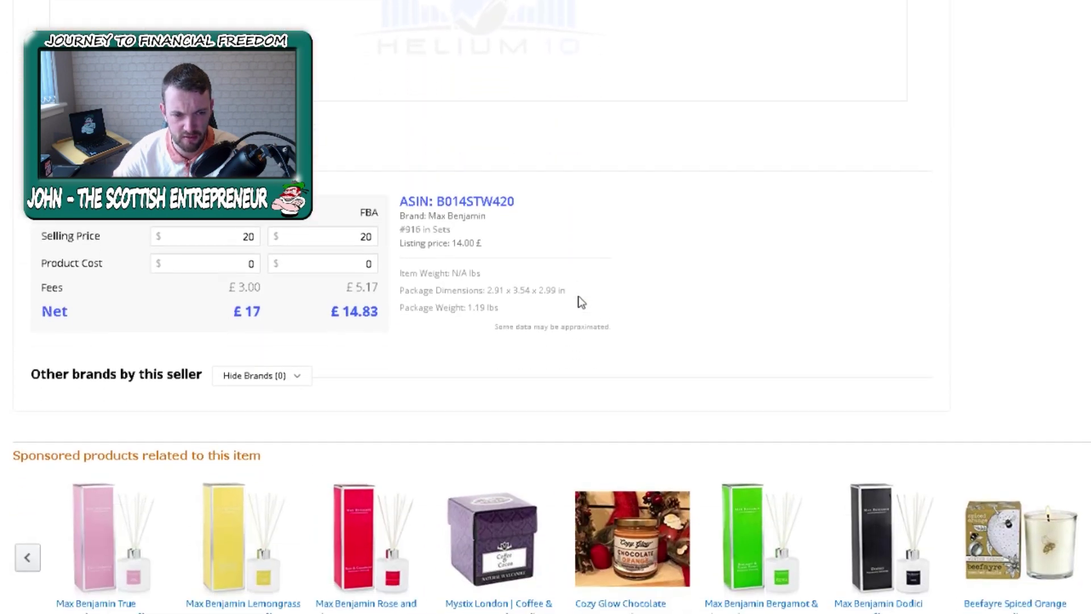
scroll(579, 304, down, 9)
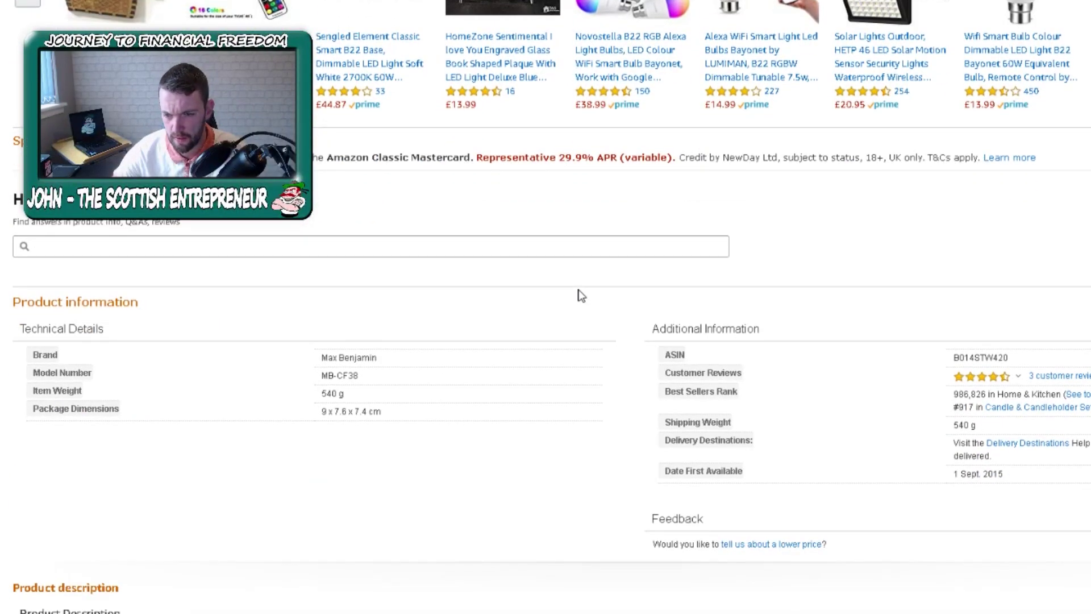
scroll(581, 294, down, 1)
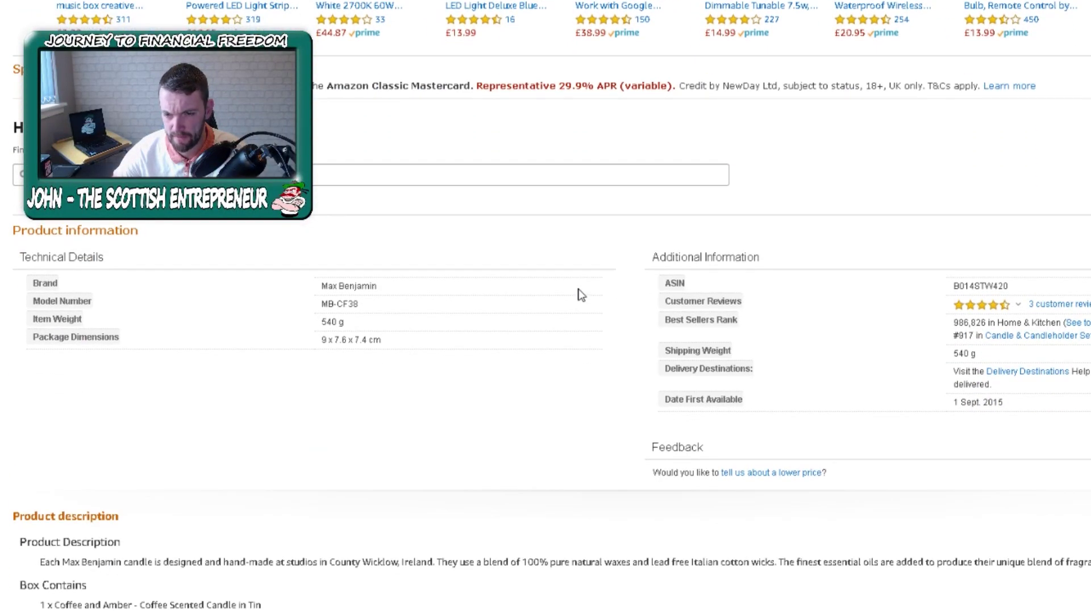
scroll(581, 294, down, 1)
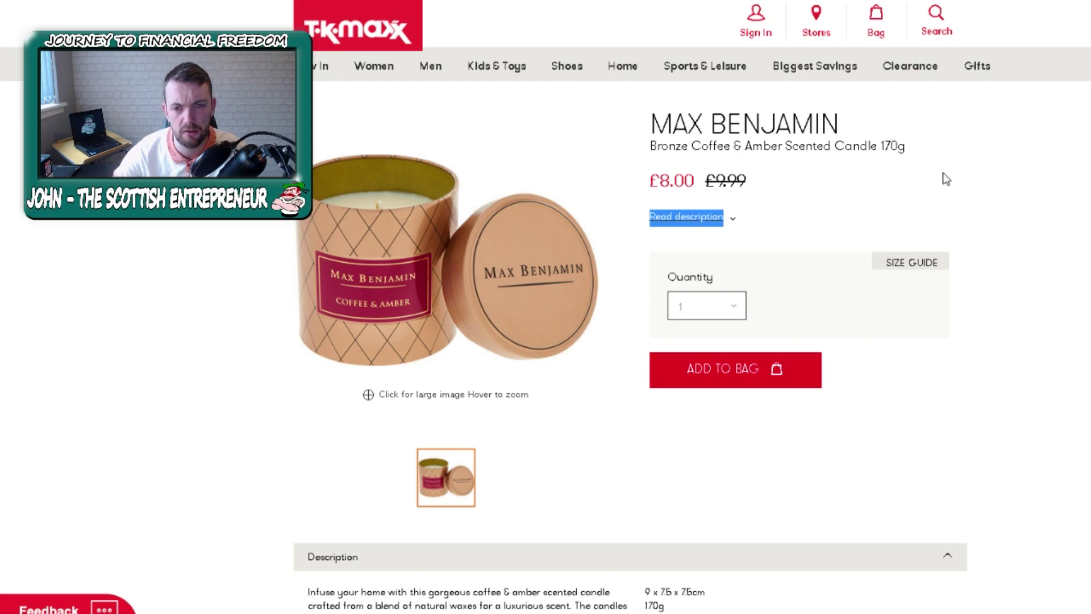
- Switch to the candle's TK Maxx page and check its description for size, weight and burn time
scroll(944, 176, down, 3)
drag(690, 503, 736, 505)
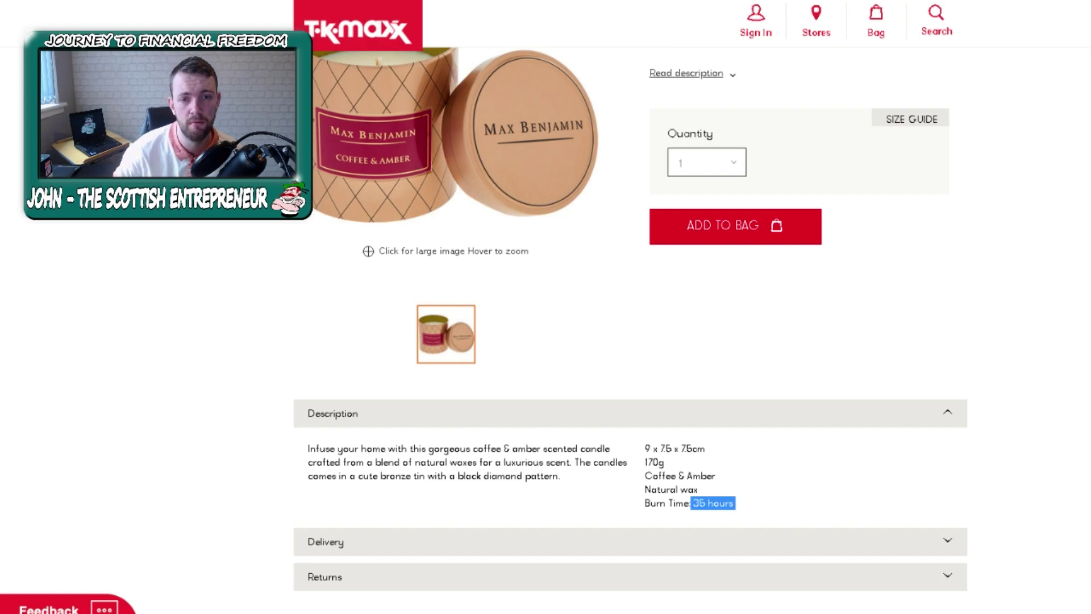
scroll(504, 325, up, 4)
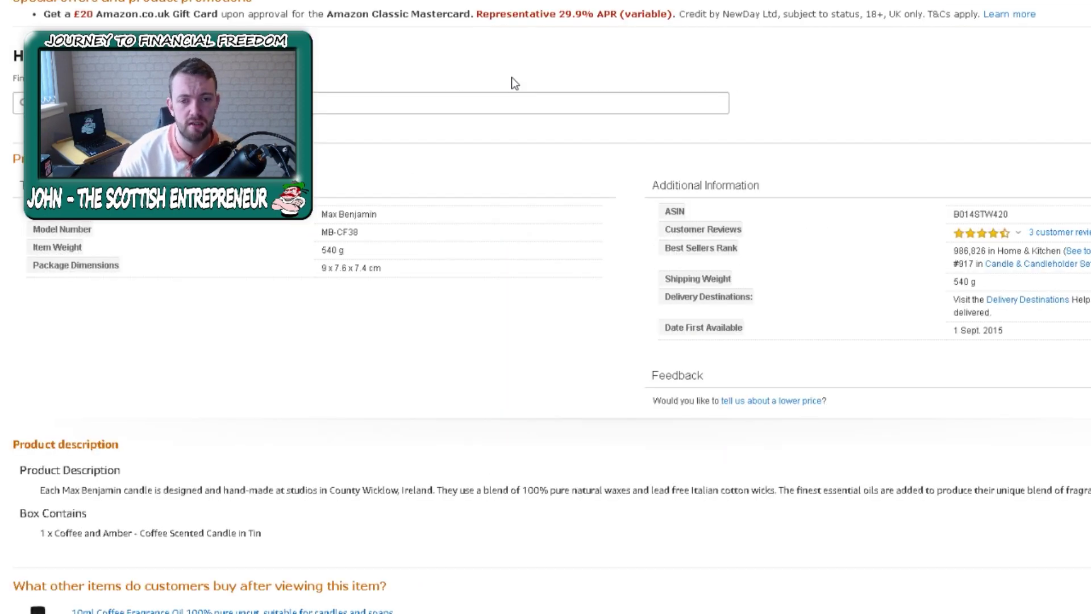
- Back on the Amazon candle listing, check the price and customer rating, and highlight the sales rank beside the revenue calculator
scroll(547, 157, up, 15)
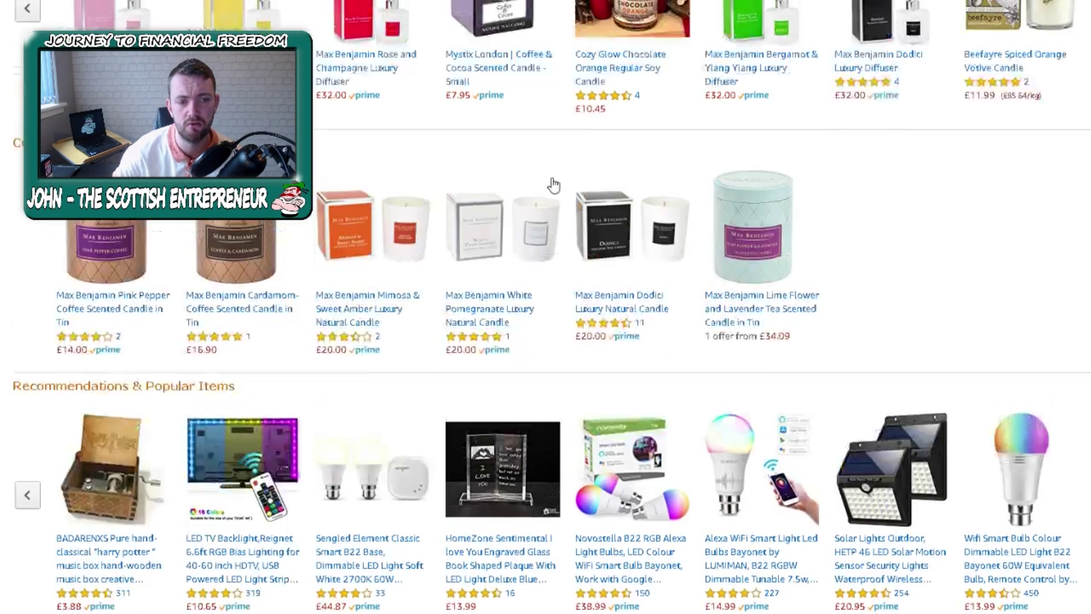
scroll(547, 157, up, 5)
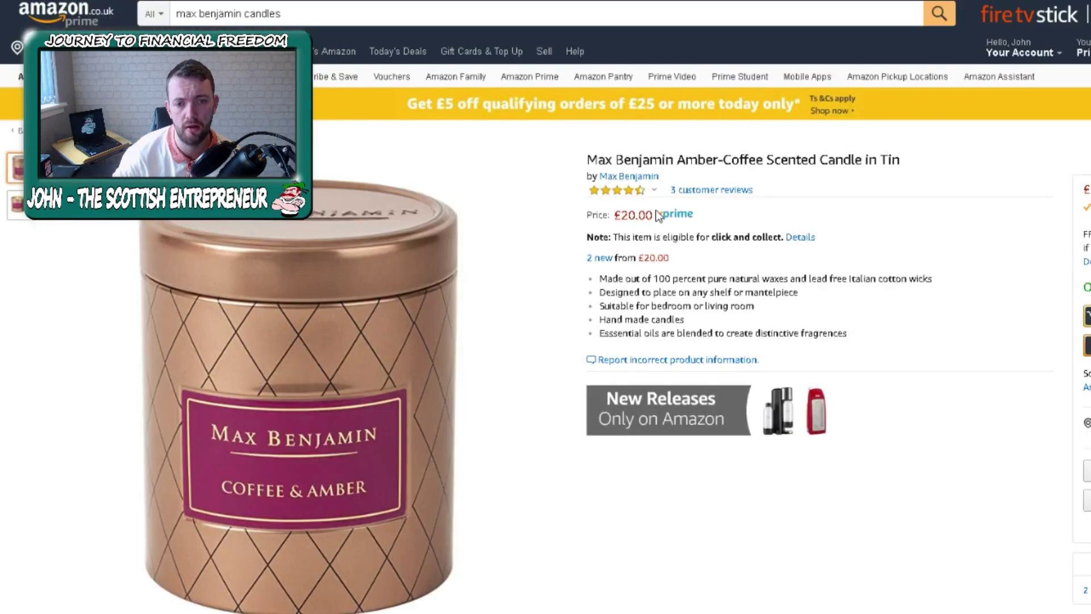
scroll(841, 216, down, 3)
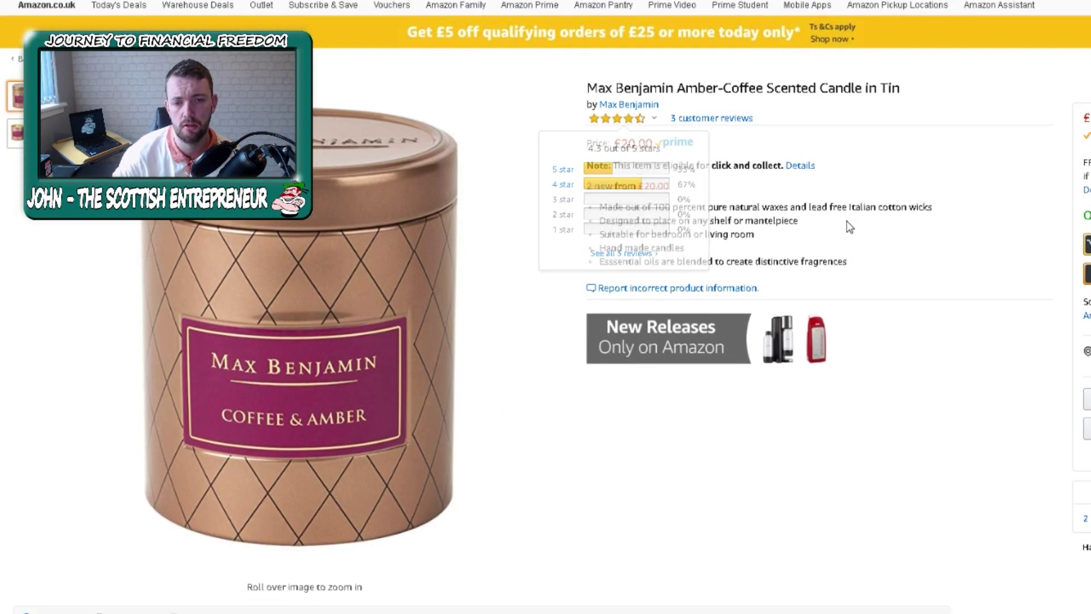
scroll(830, 204, down, 6)
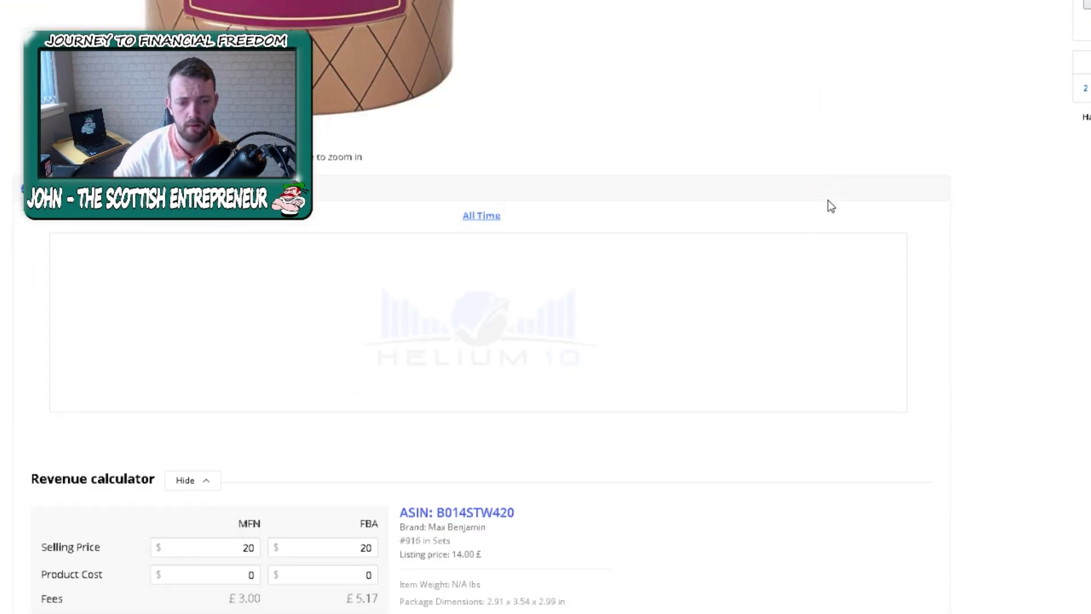
scroll(489, 271, down, 1)
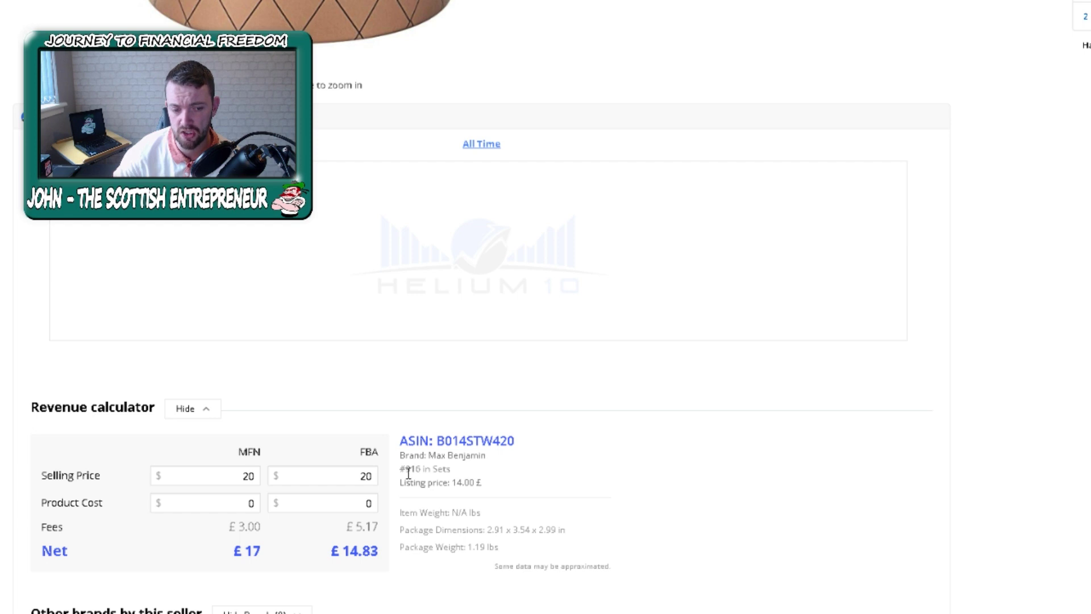
drag(406, 469, 422, 473)
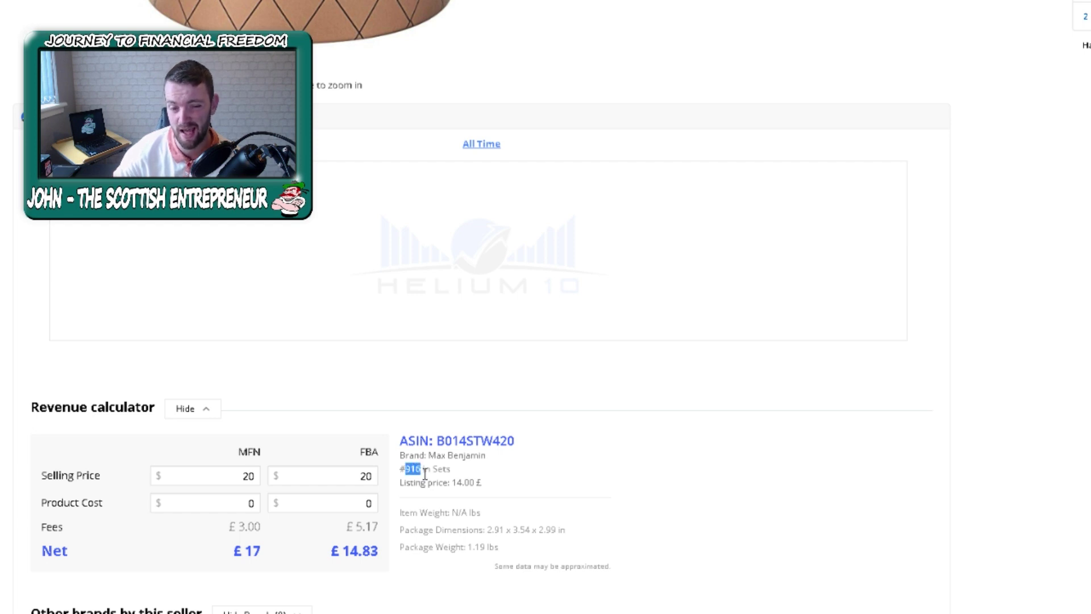
- Set the FBA product cost to 8 in the revenue calculator and highlight the resulting FBA net figure
click(369, 504)
key(BackSpace)
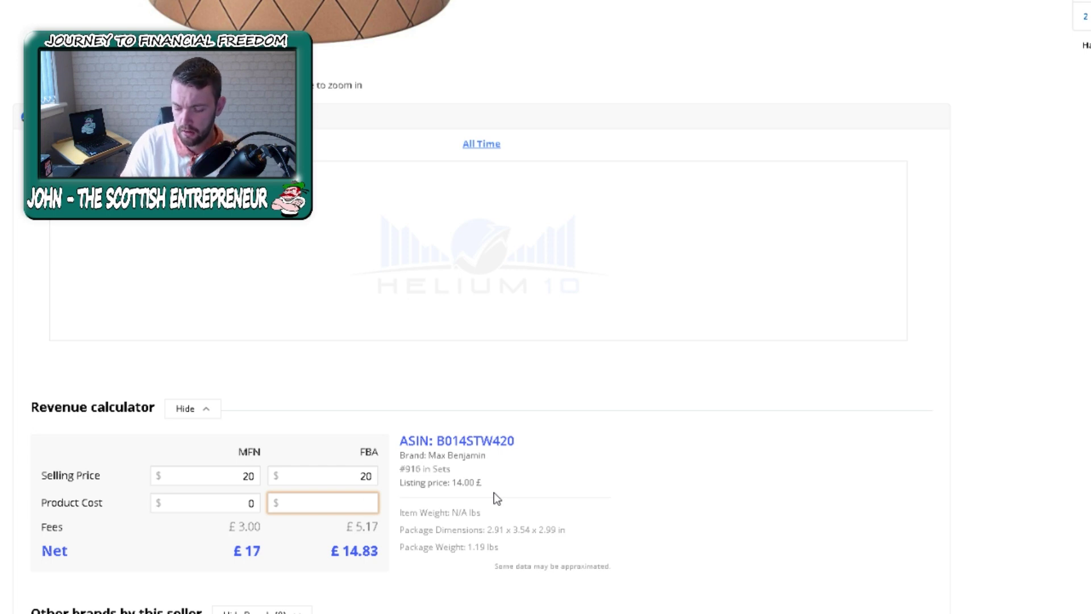
text(8)
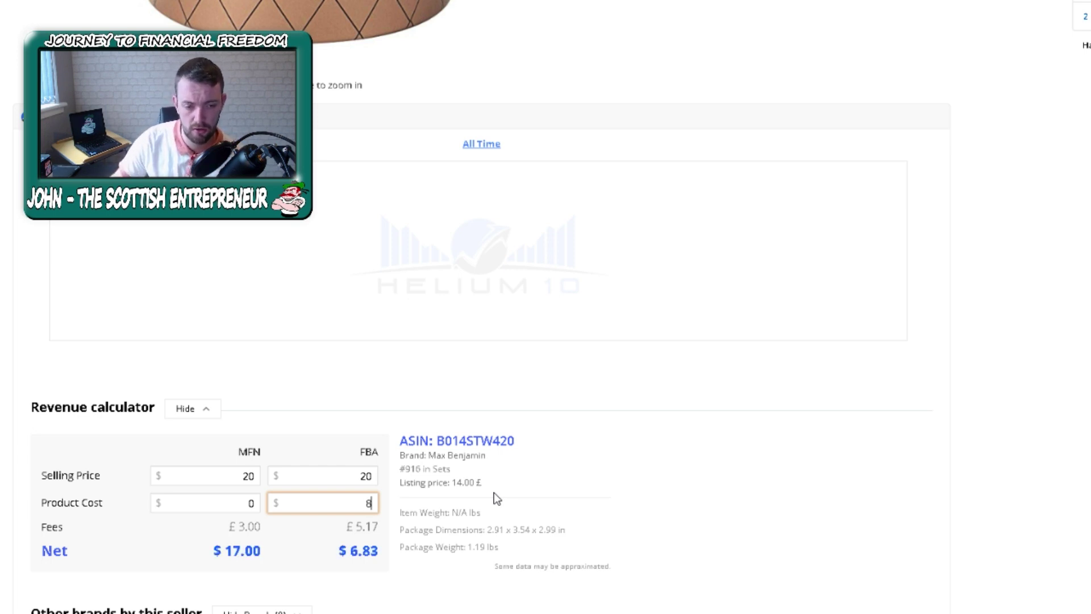
scroll(475, 495, down, 1)
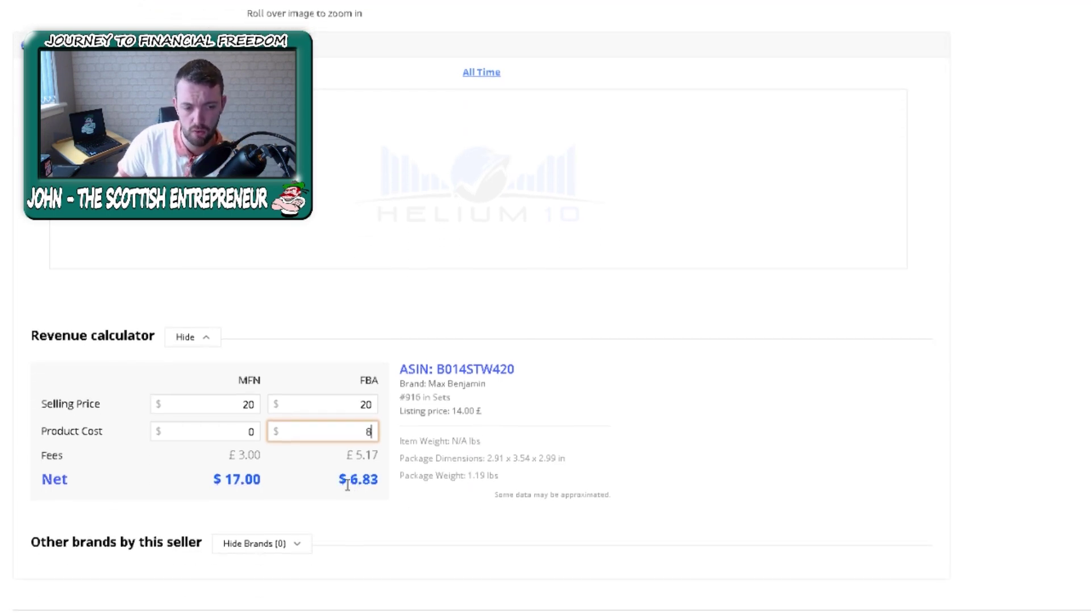
drag(348, 482, 380, 496)
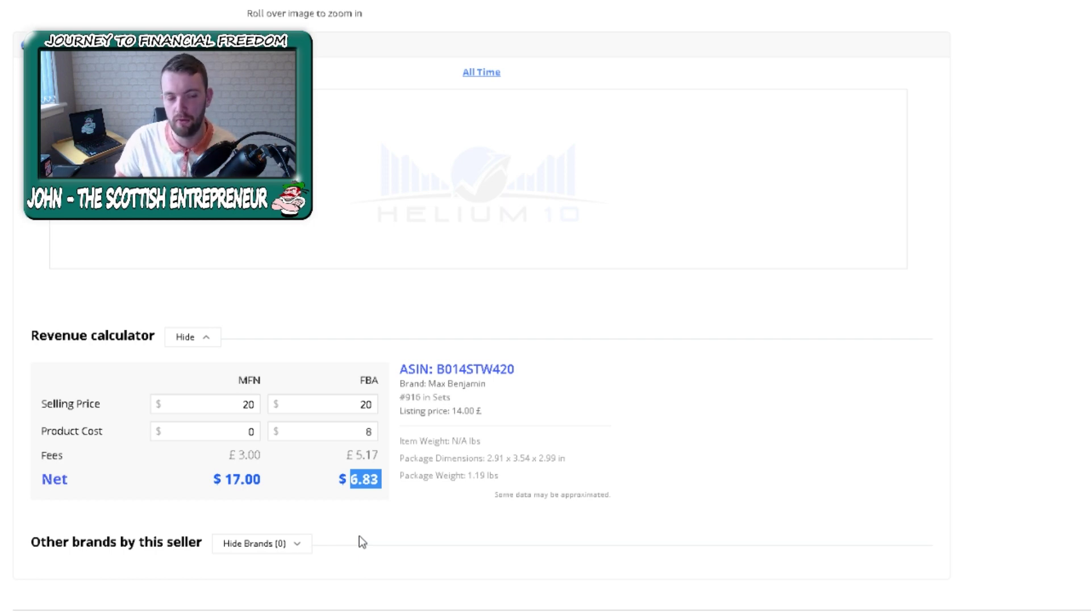
click(368, 431)
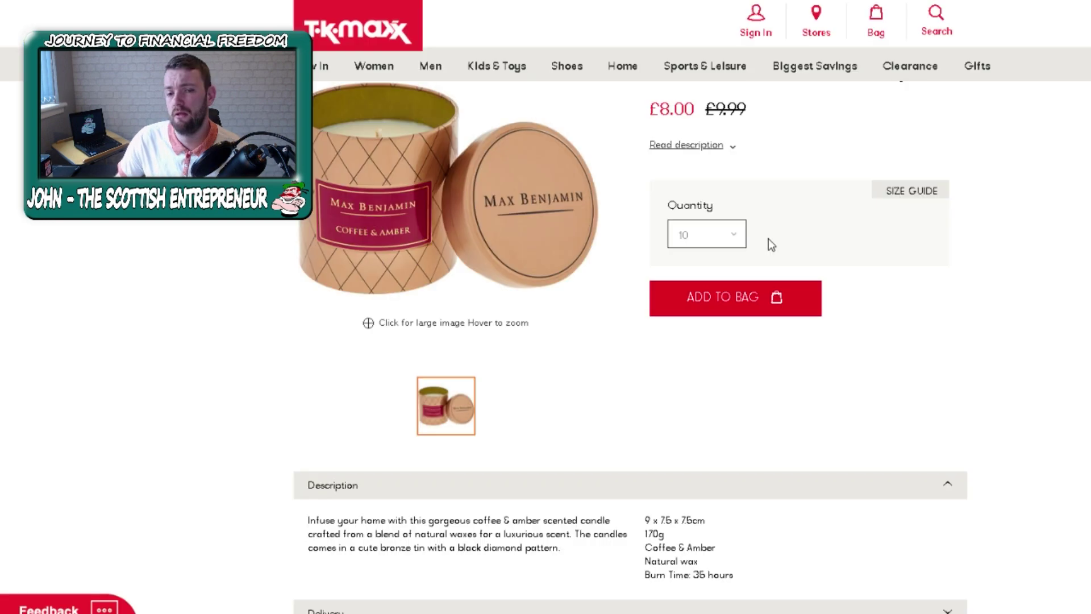
- Switch to the candle's TK Maxx page and select a quantity of 10
click(723, 240)
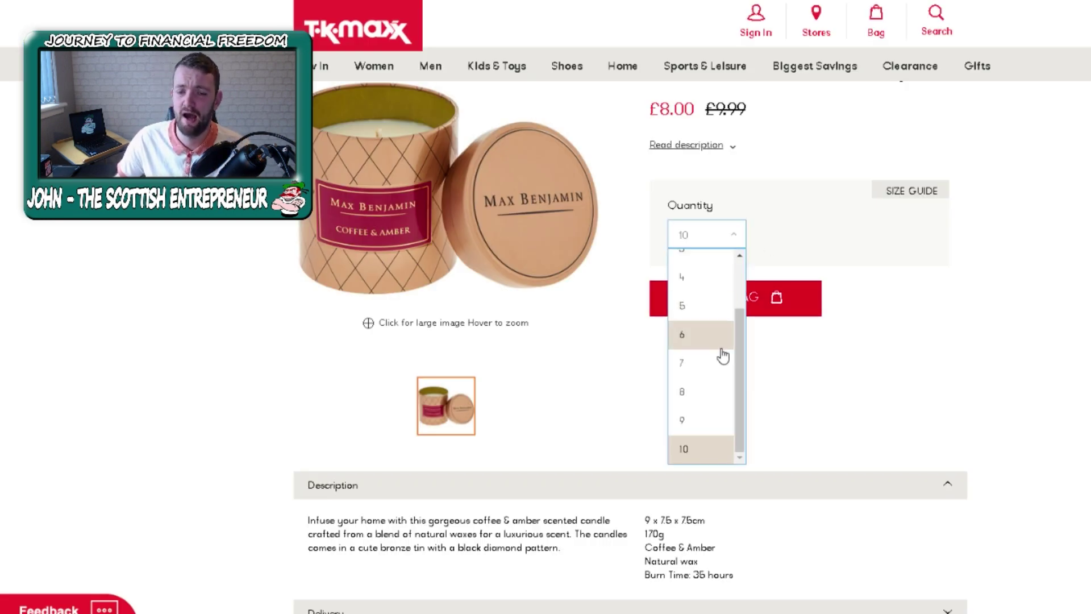
click(726, 450)
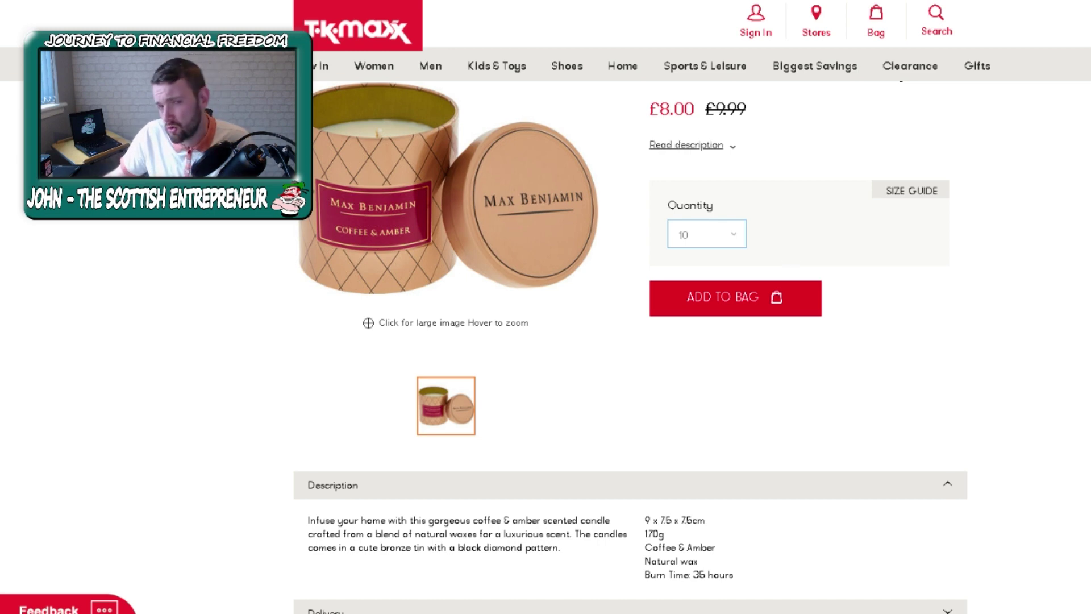
- Return to the TK Maxx home clearance listing and open the Vogue On Calvin Klein book
key(alt+Left)
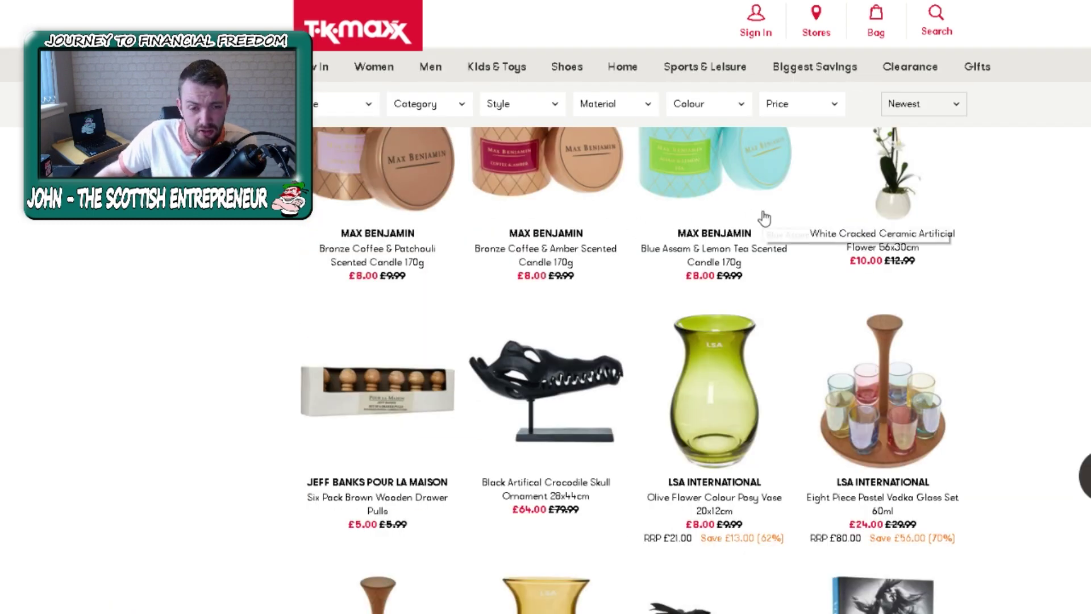
scroll(1077, 280, down, 6)
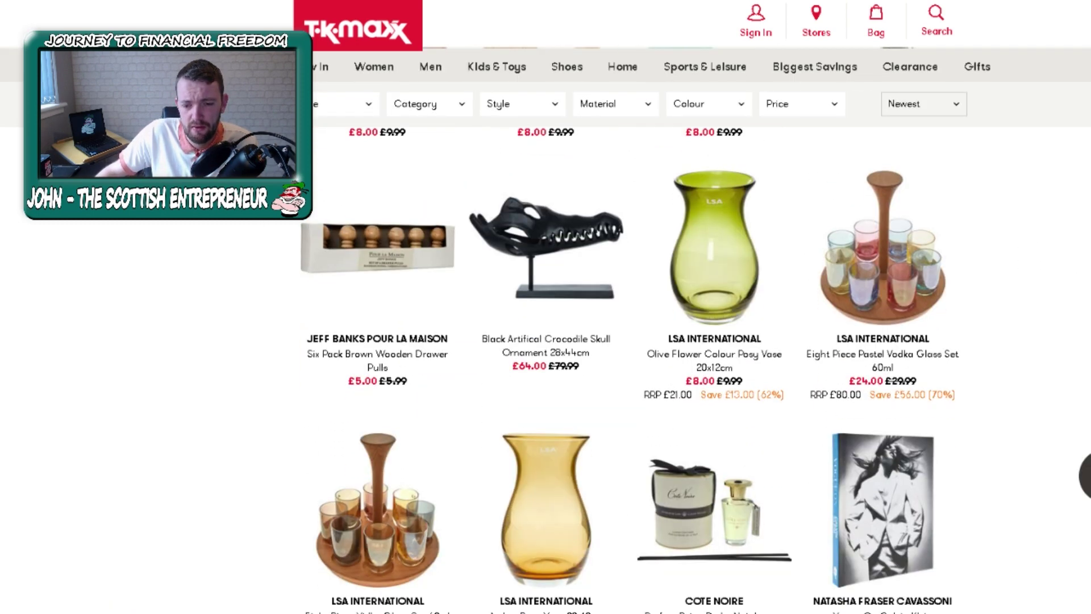
scroll(631, 369, down, 1)
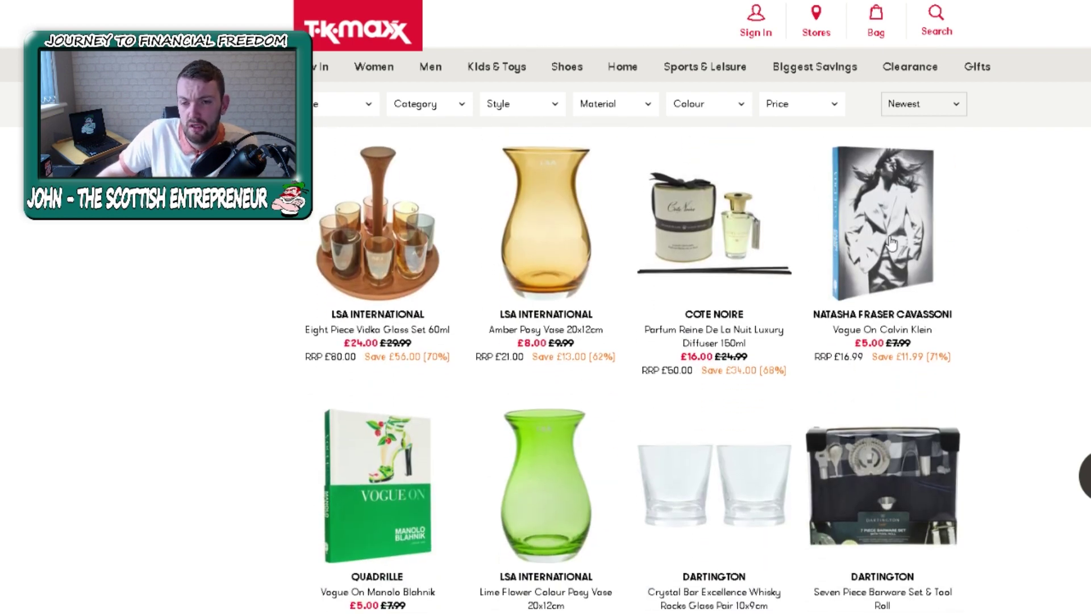
click(891, 290)
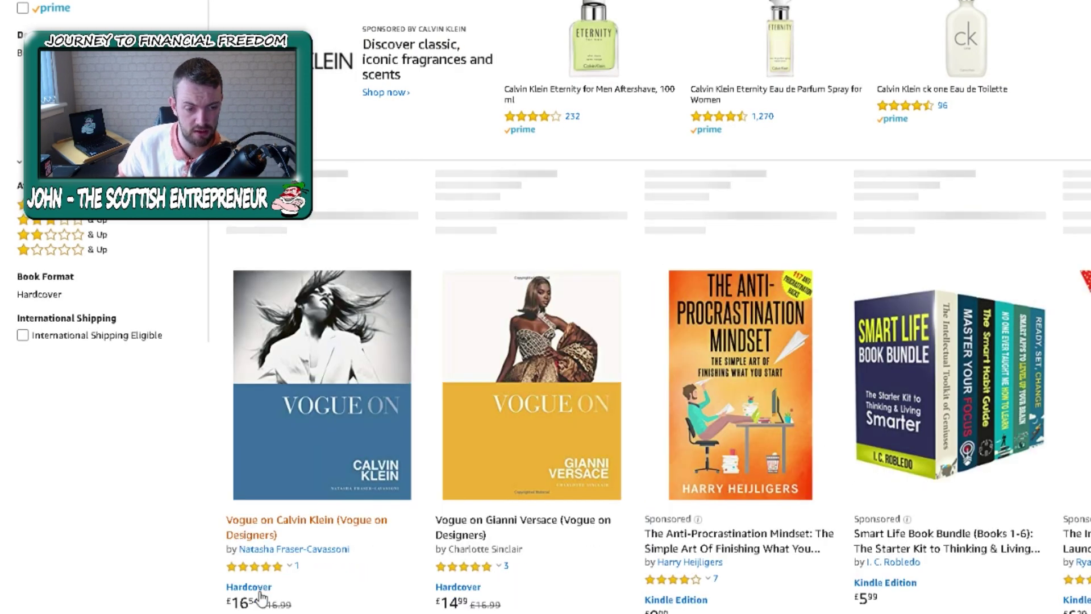
- Compare the Vogue On Calvin Klein book with its Amazon listing and narrow the sales rank chart to mid-February through early March
scroll(255, 557, down, 2)
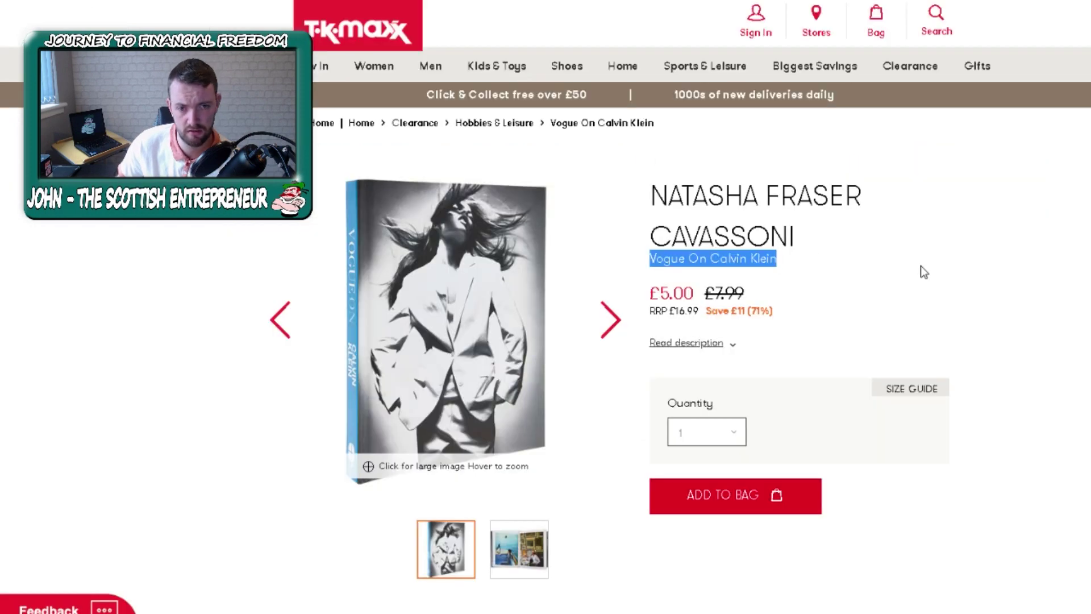
scroll(937, 270, down, 2)
scroll(939, 272, down, 2)
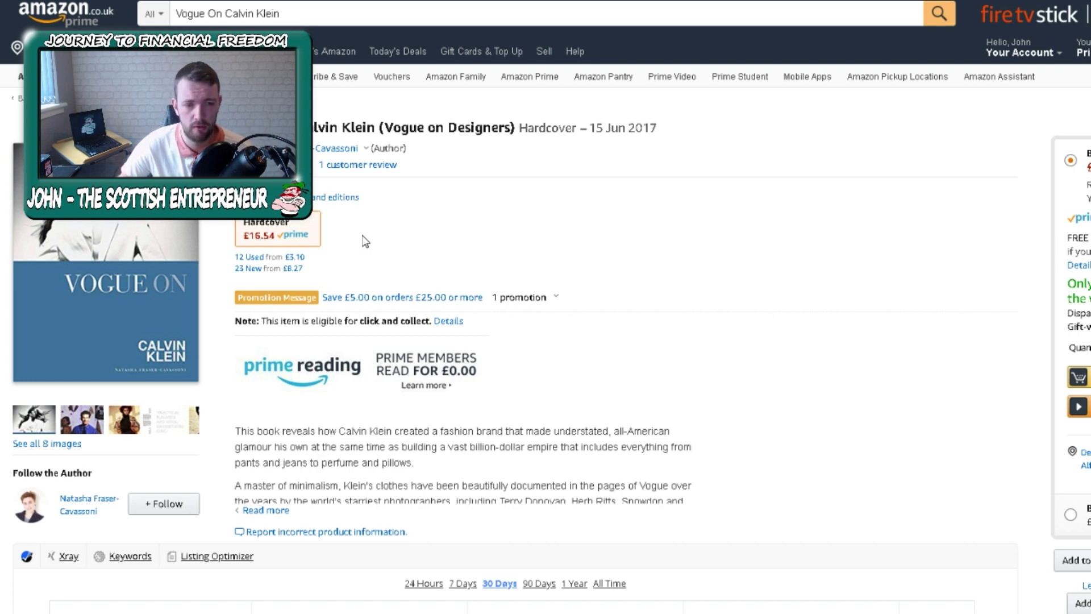
scroll(365, 241, down, 6)
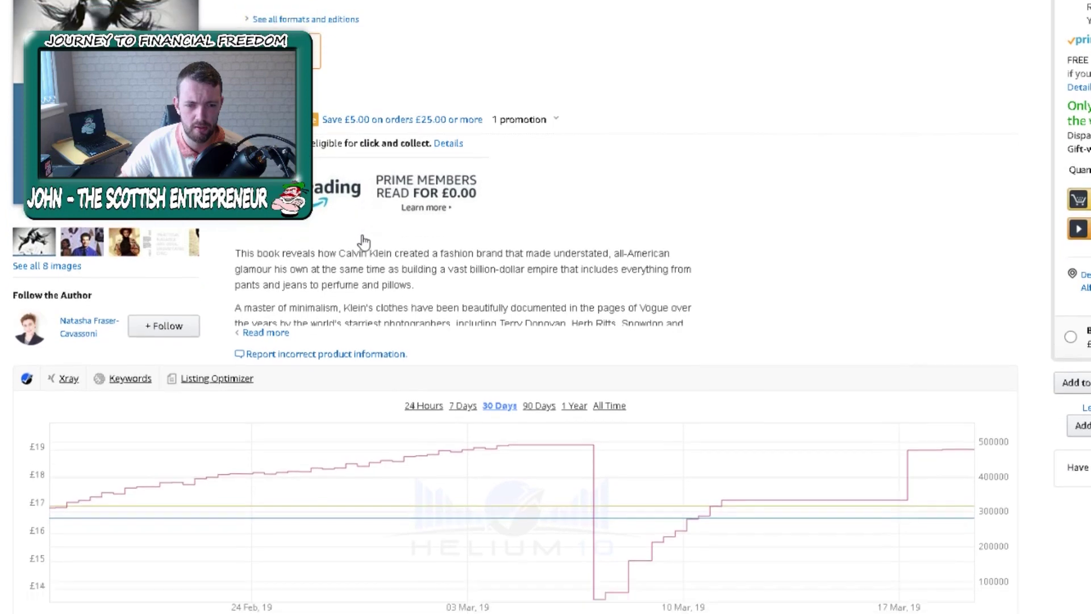
scroll(364, 243, down, 1)
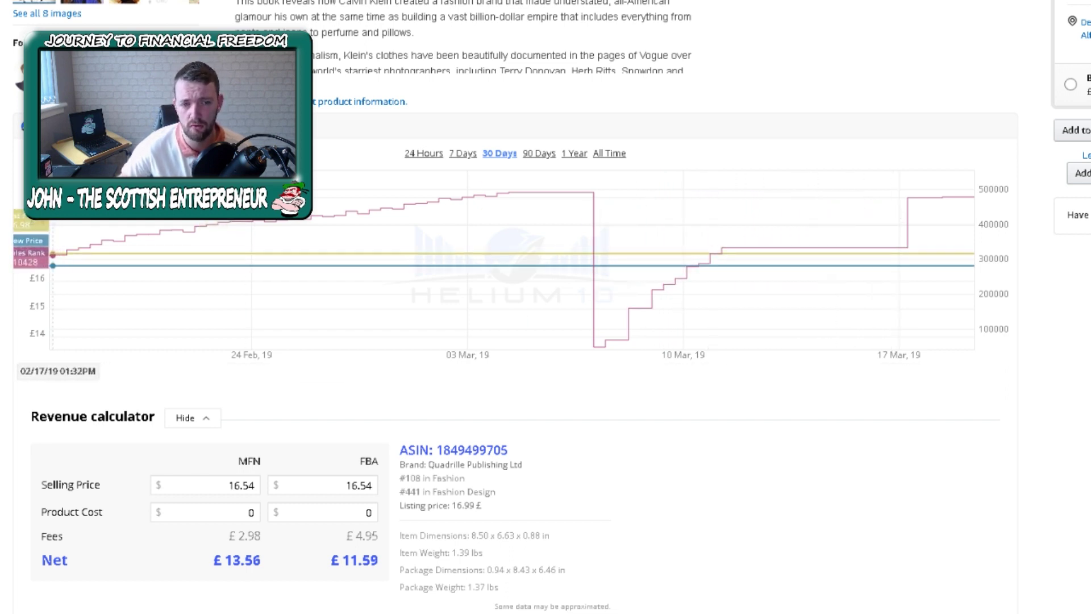
drag(65, 266, 526, 268)
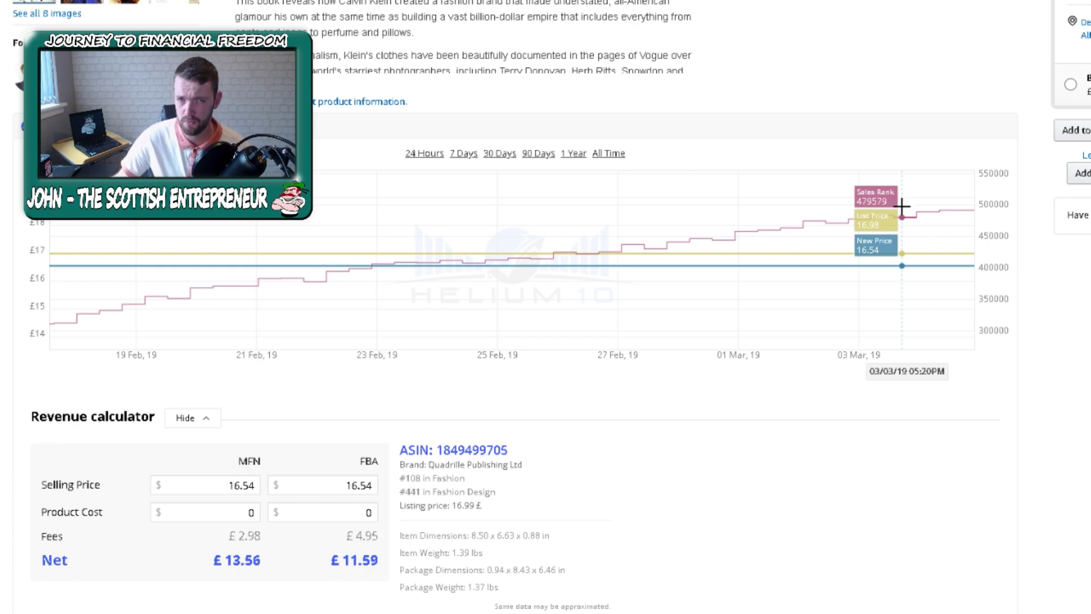
- Set the Calvin Klein book's FBA product cost to 5, then highlight the FBA net figure and check its category ranks
click(366, 512)
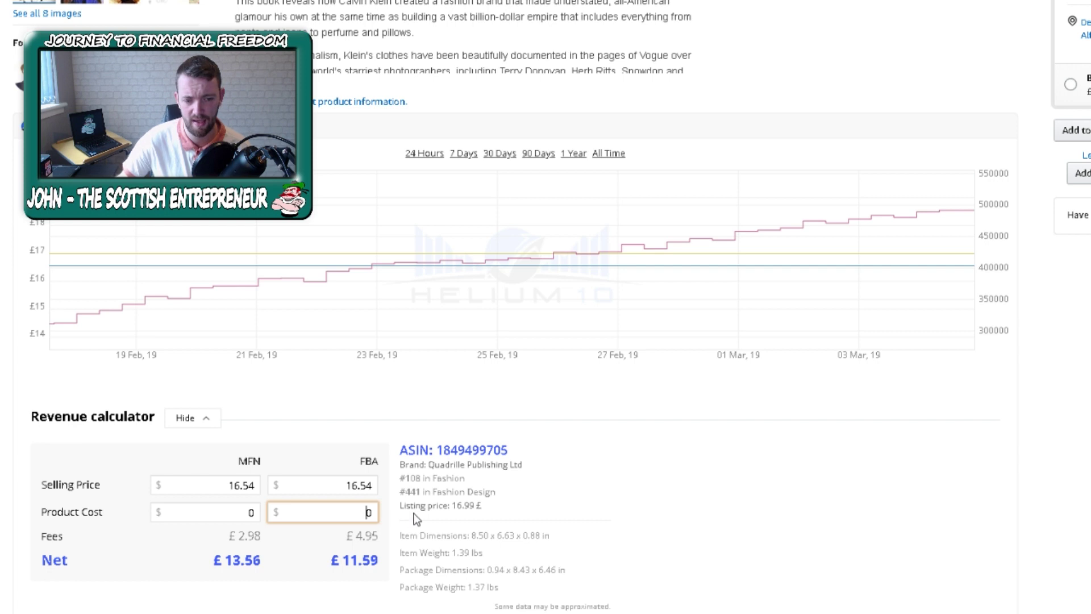
key(Delete)
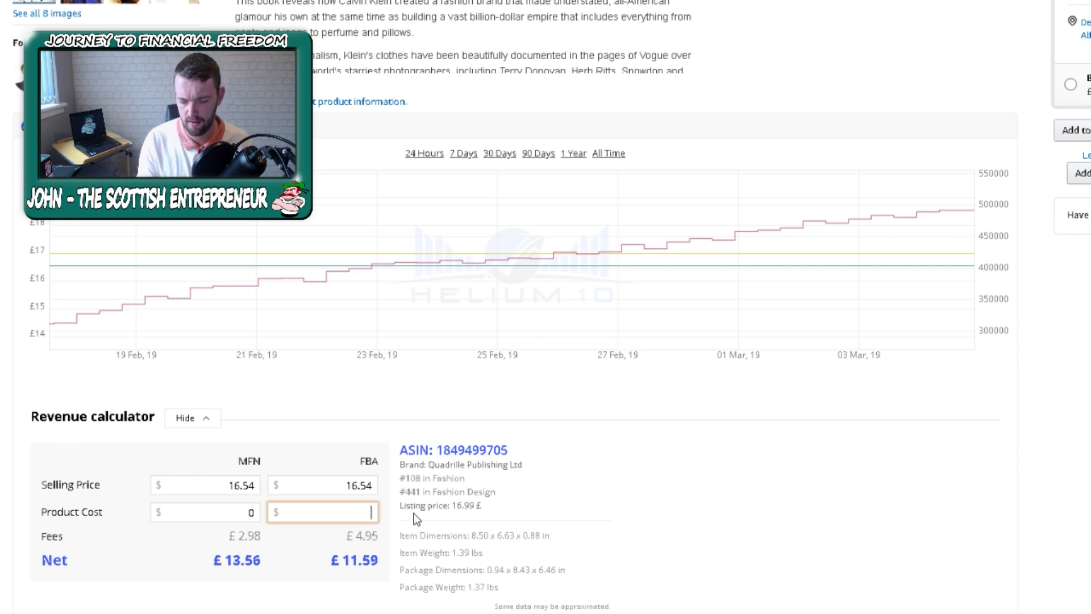
text(5)
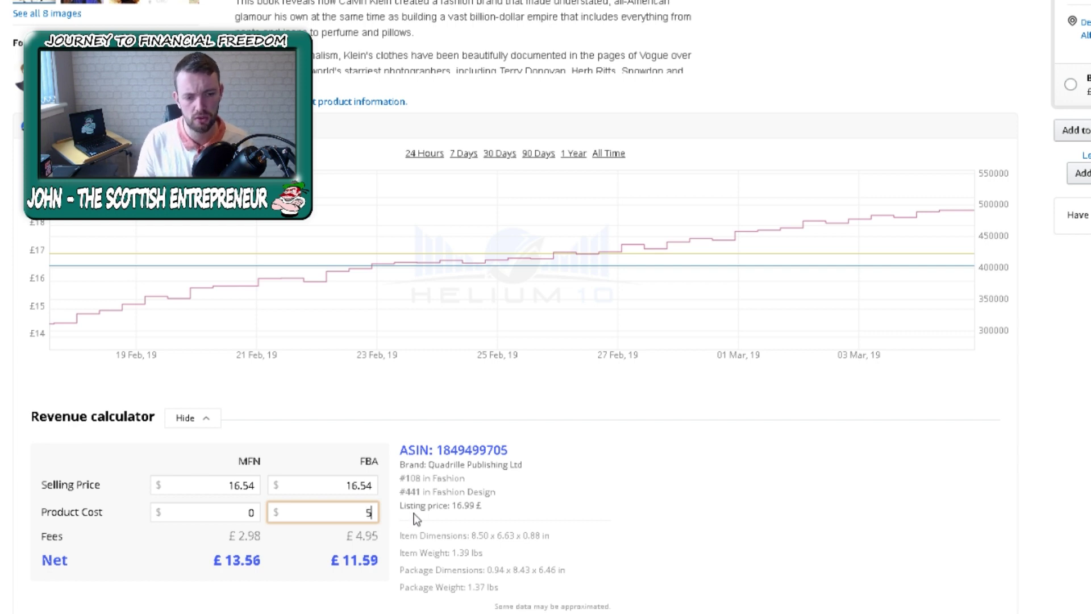
drag(350, 563, 379, 563)
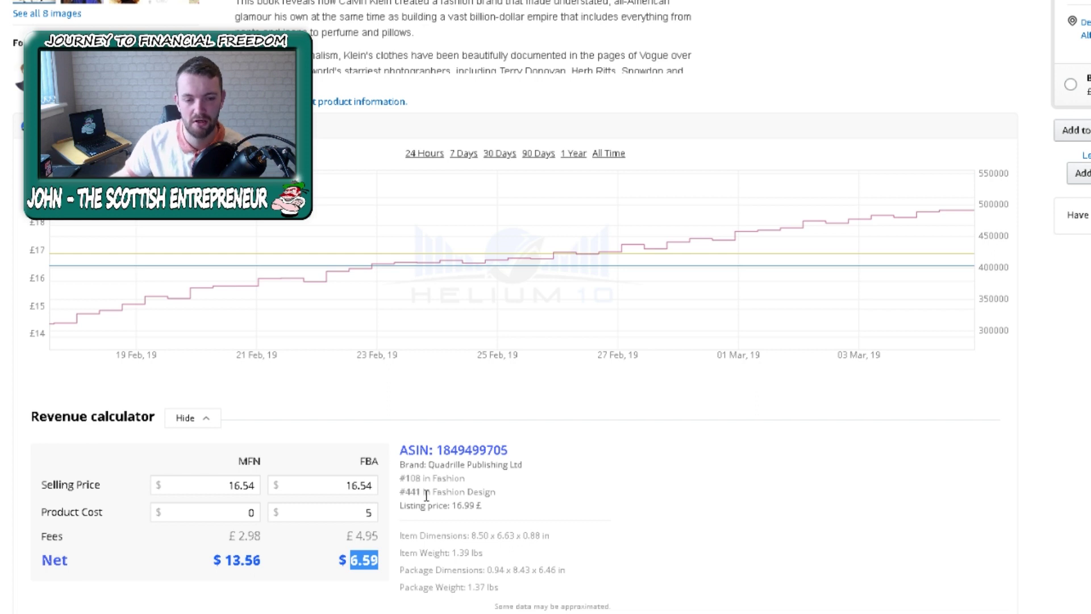
mouse_move(404, 481)
mouse_down()
mouse_move(423, 481)
mouse_move(421, 492)
mouse_up()
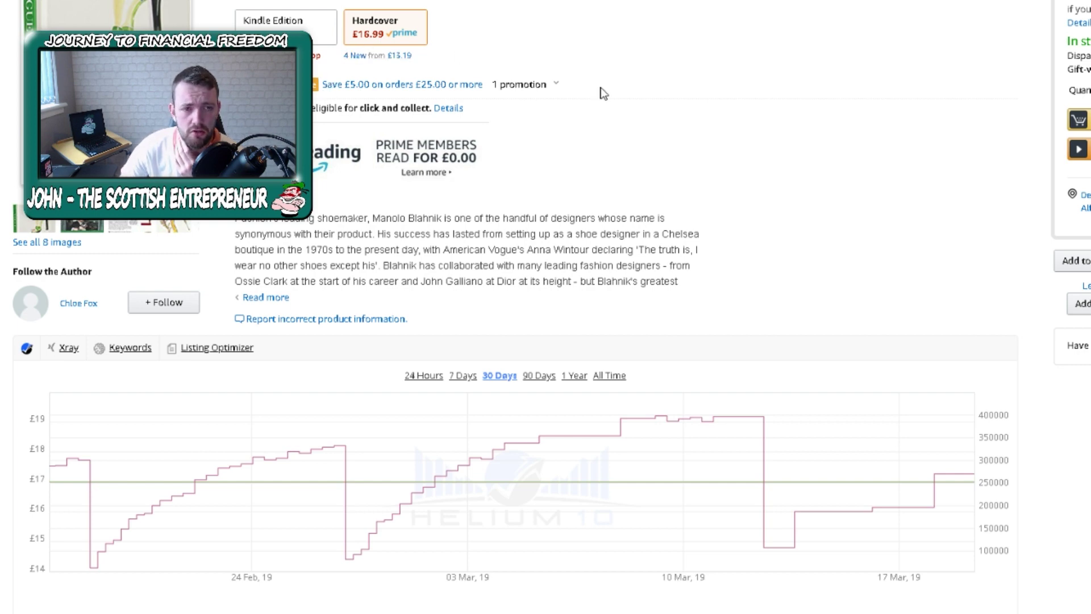
- On the Vogue on Manolo Blahnik Amazon listing, narrow the sales rank chart to mid-February through early March
scroll(604, 92, down, 1)
scroll(603, 92, down, 2)
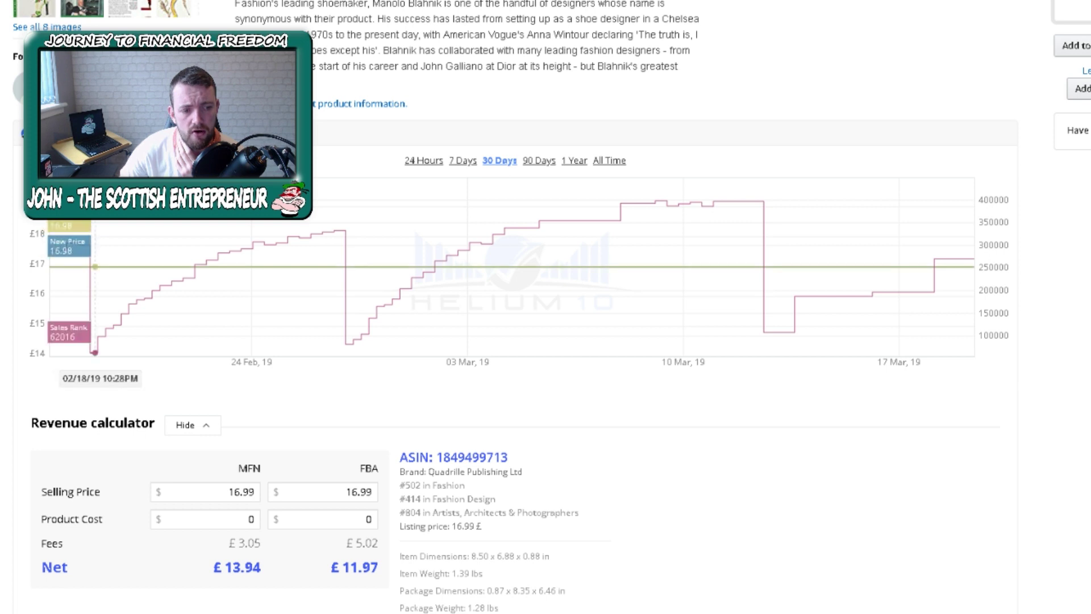
drag(95, 227, 499, 226)
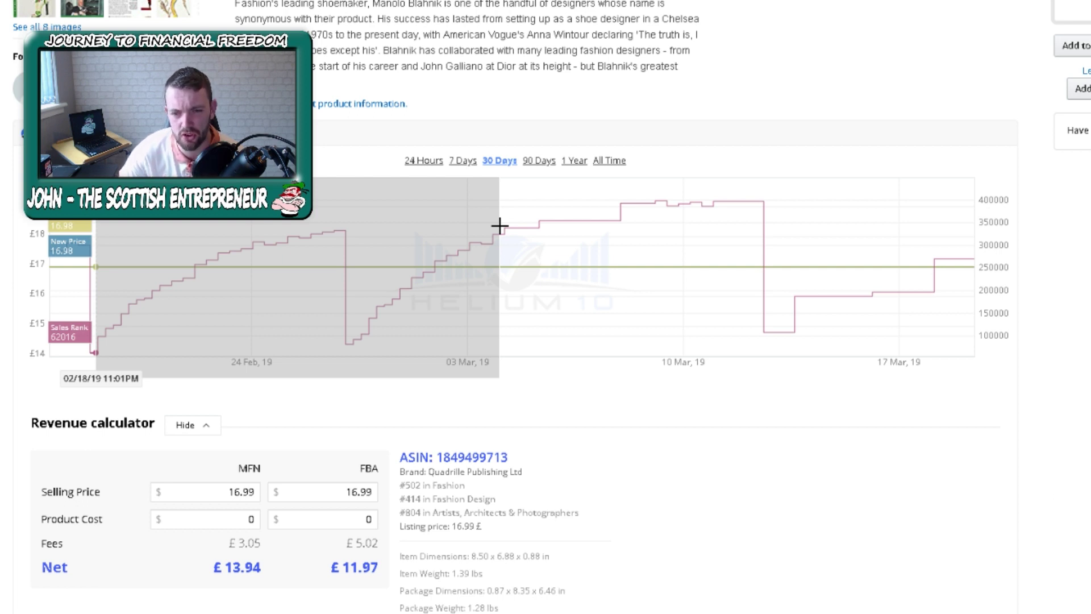
drag(499, 226, 499, 228)
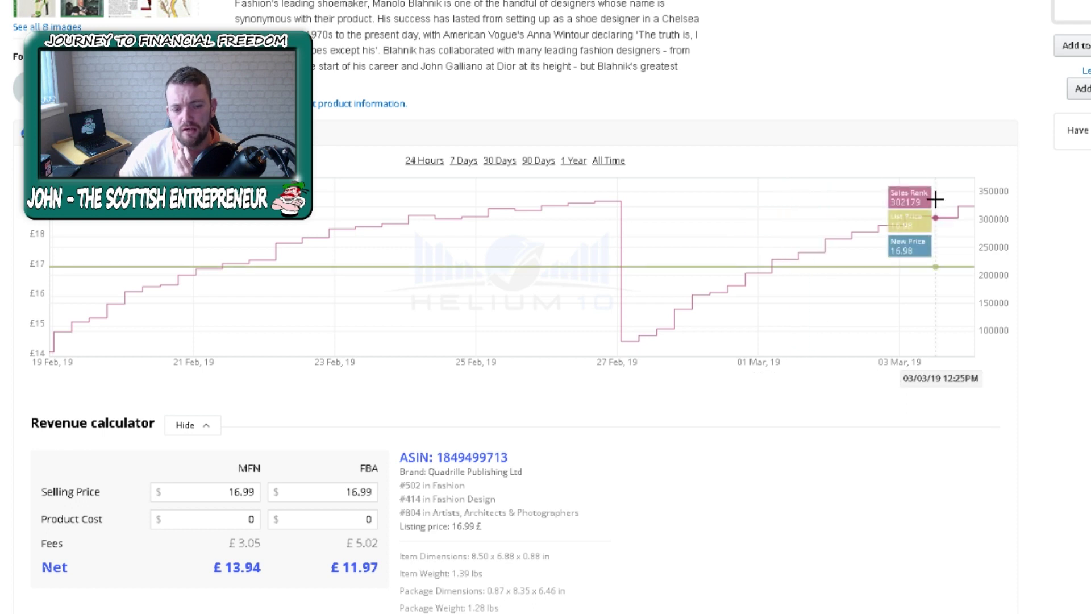
- Set the Manolo Blahnik book's FBA product cost to 5 in the revenue calculator and highlight the FBA net figure
click(358, 510)
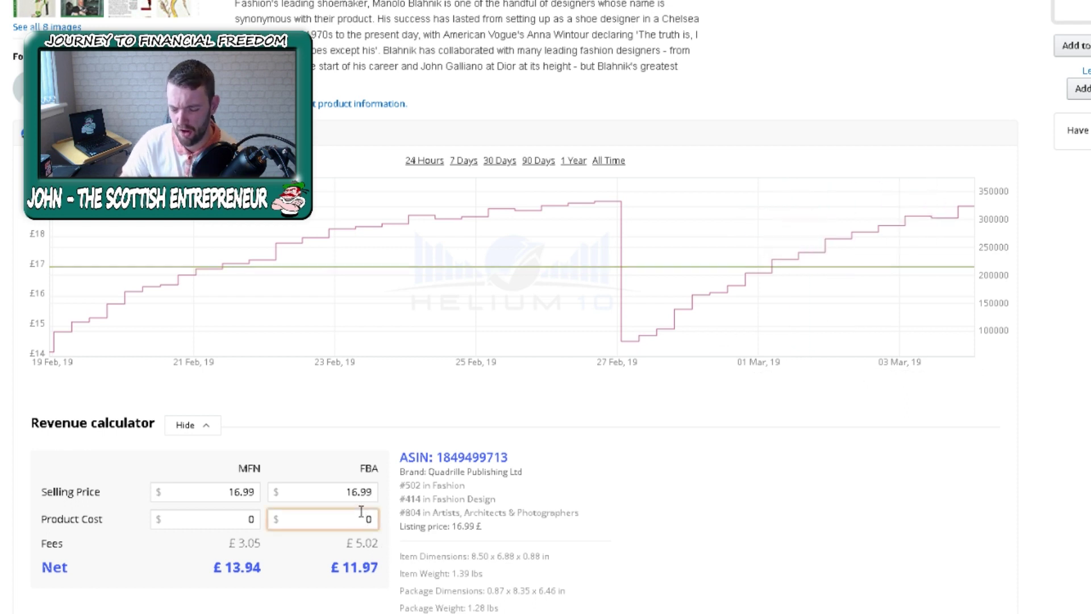
key(Delete)
text(5)
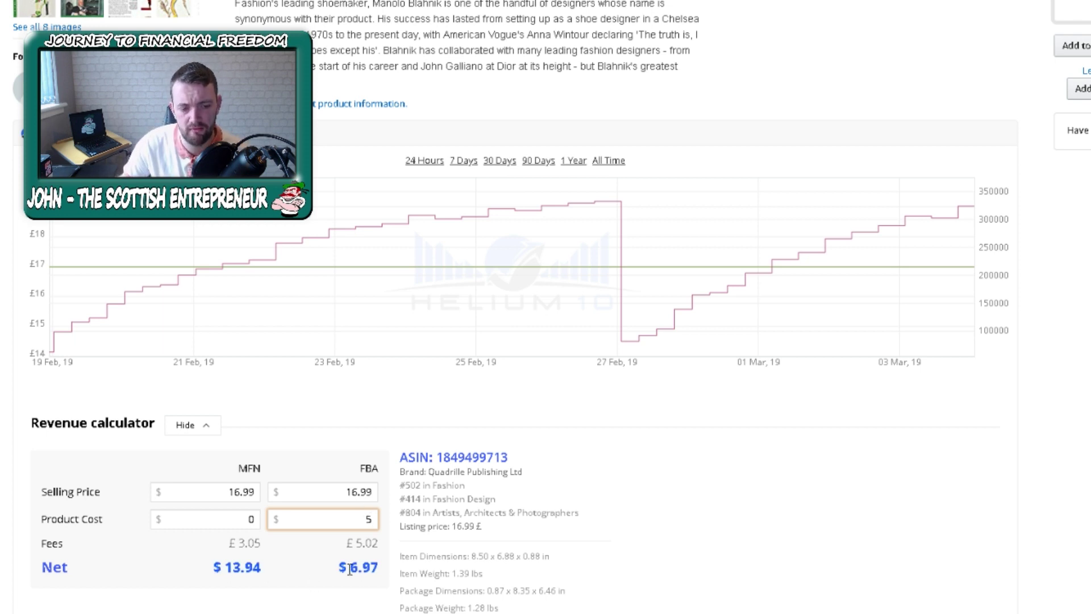
drag(349, 567, 386, 586)
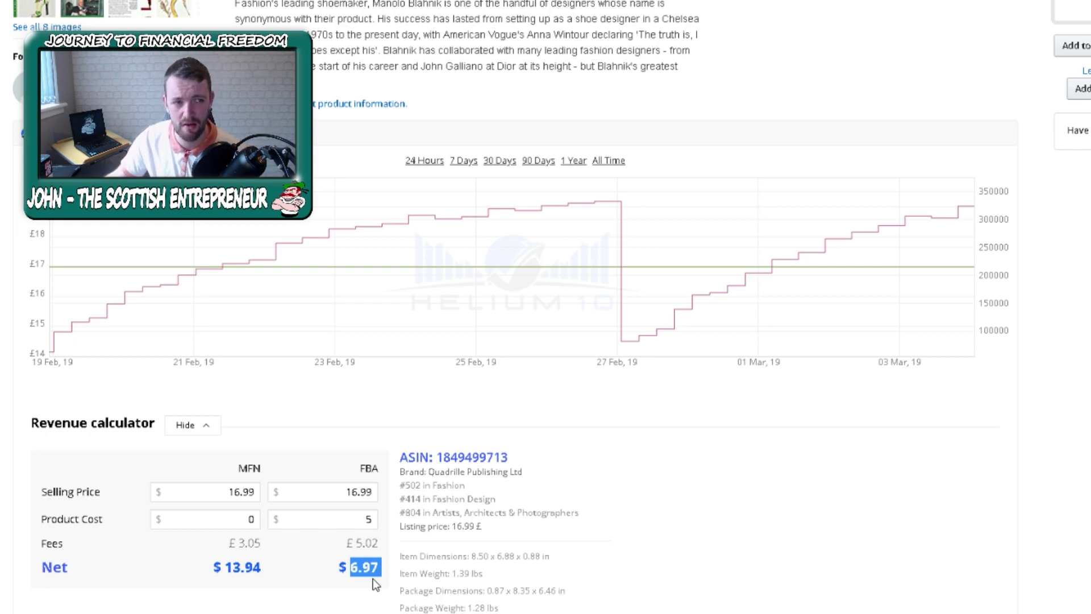
scroll(373, 581, up, 7)
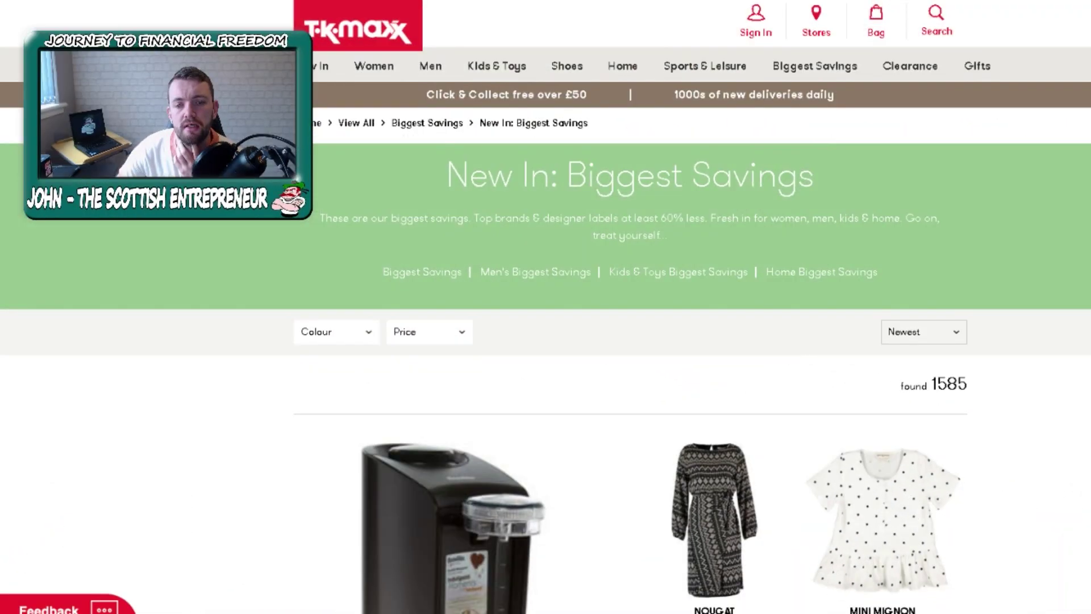
- Browse TK Maxx's New In: Biggest Savings listing for heavily discounted branded products suitable for reselling
scroll(546, 330, down, 5)
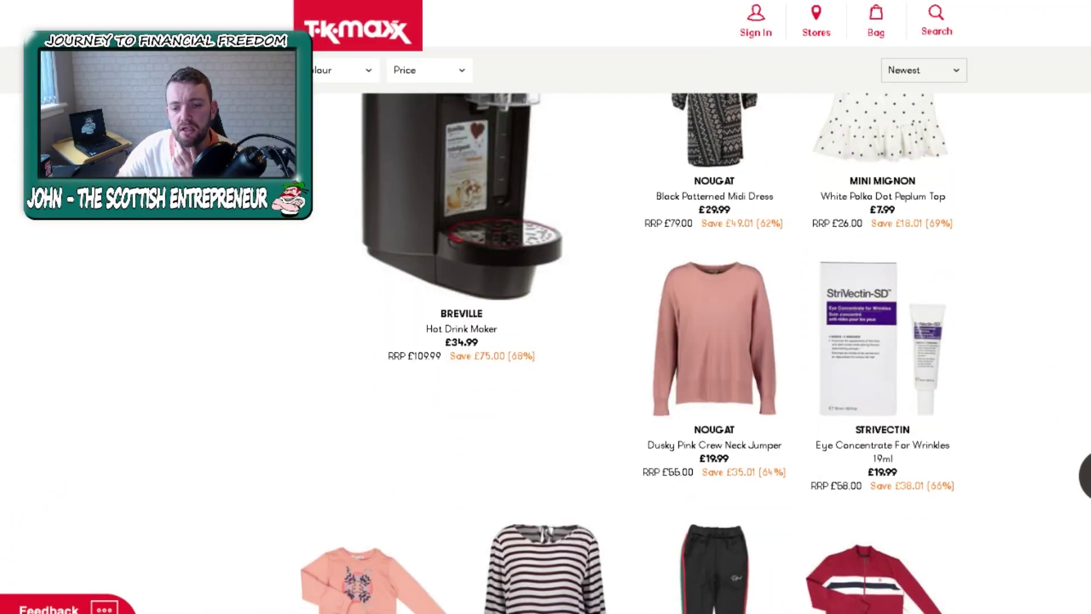
scroll(546, 330, down, 6)
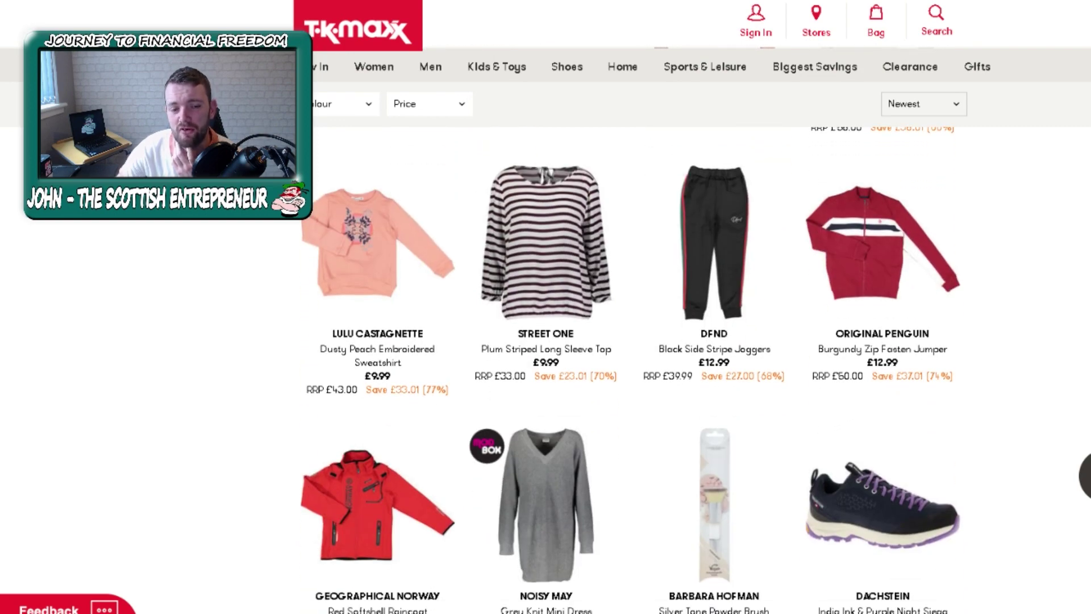
scroll(546, 329, down, 6)
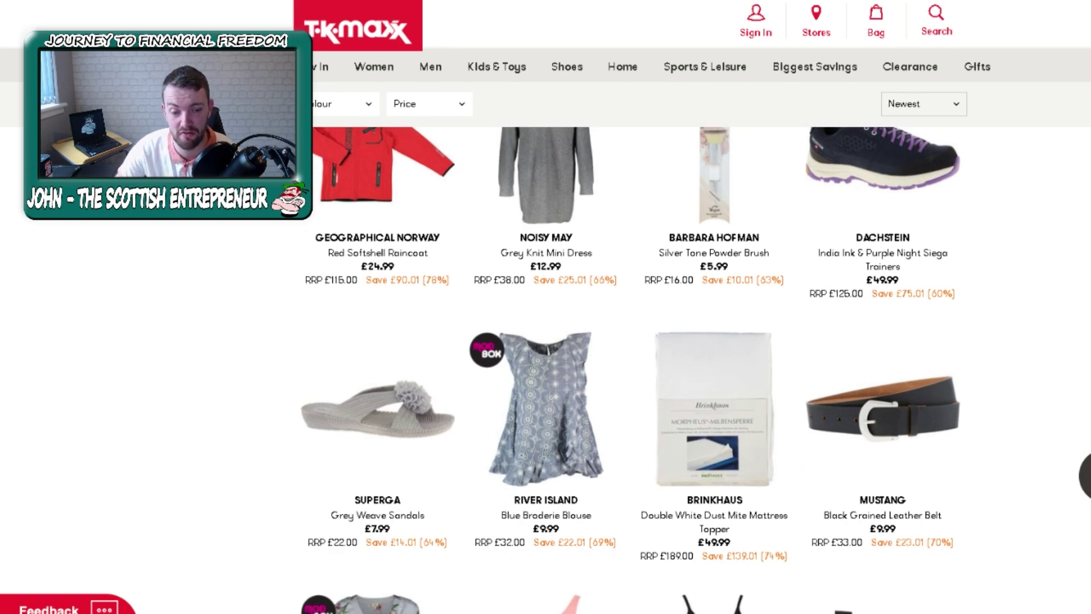
scroll(545, 330, down, 3)
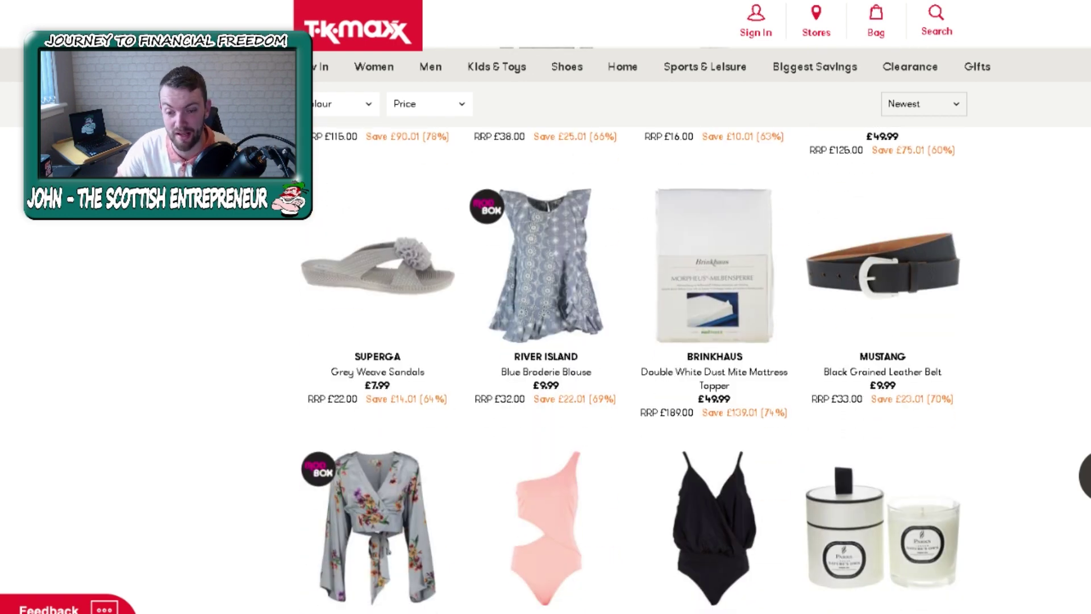
scroll(631, 369, down, 3)
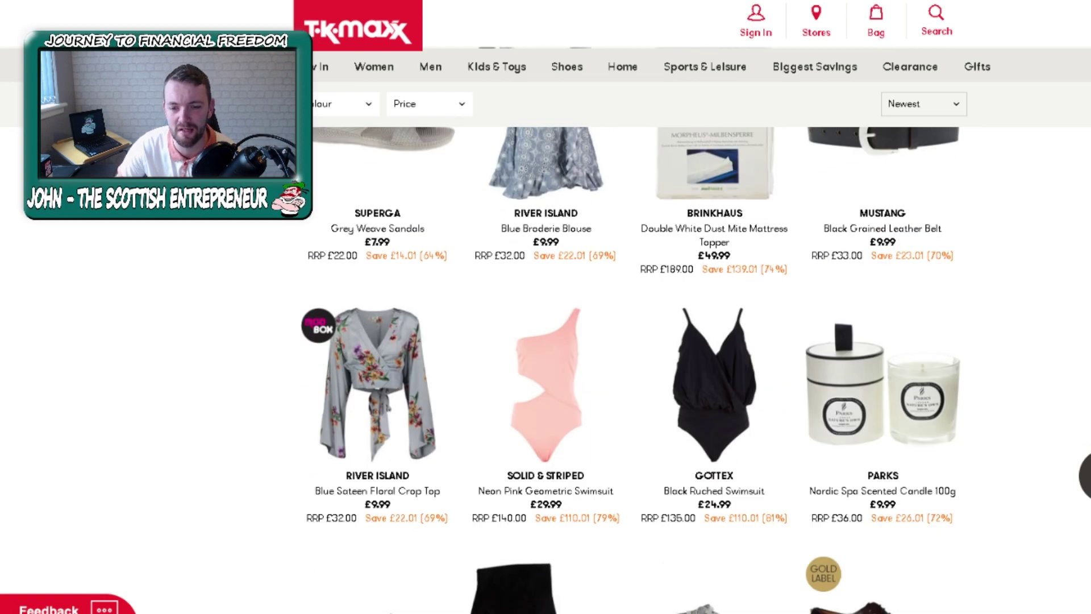
scroll(631, 369, down, 3)
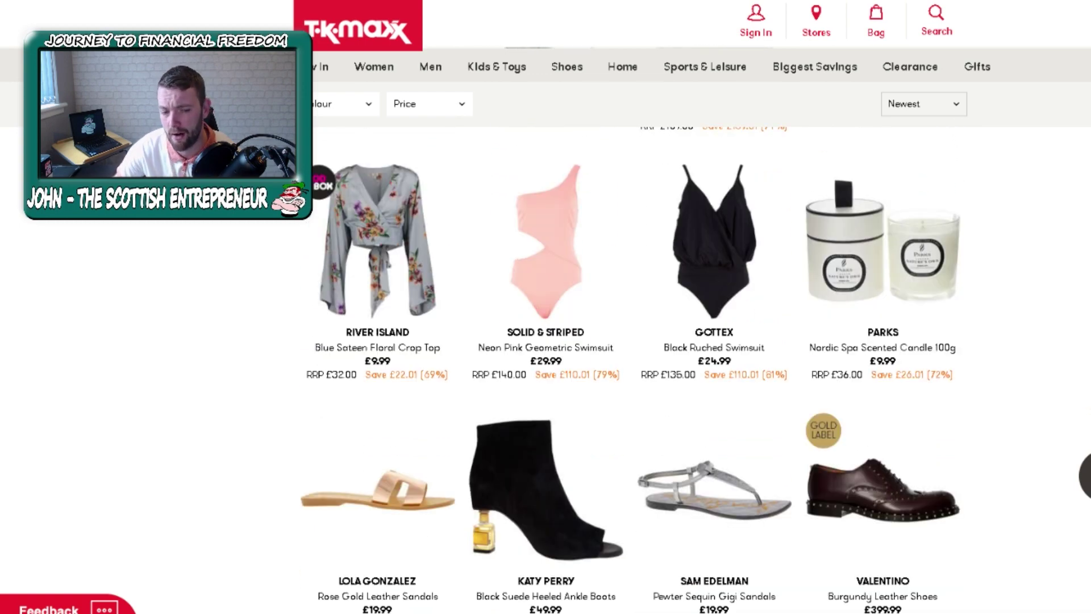
scroll(630, 370, down, 2)
scroll(631, 369, down, 3)
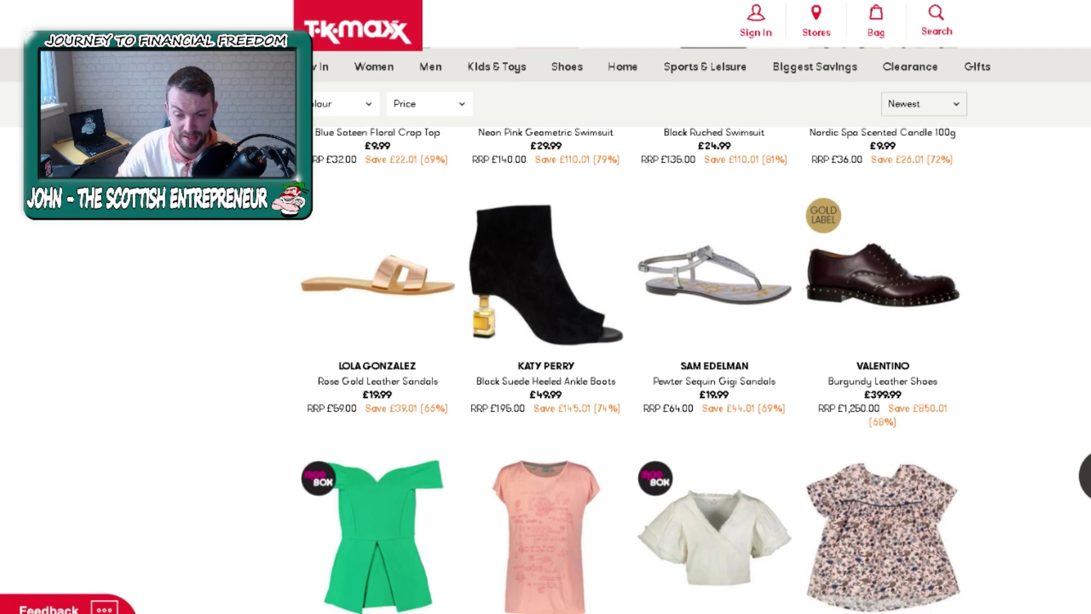
scroll(630, 369, down, 1)
scroll(630, 369, down, 1)
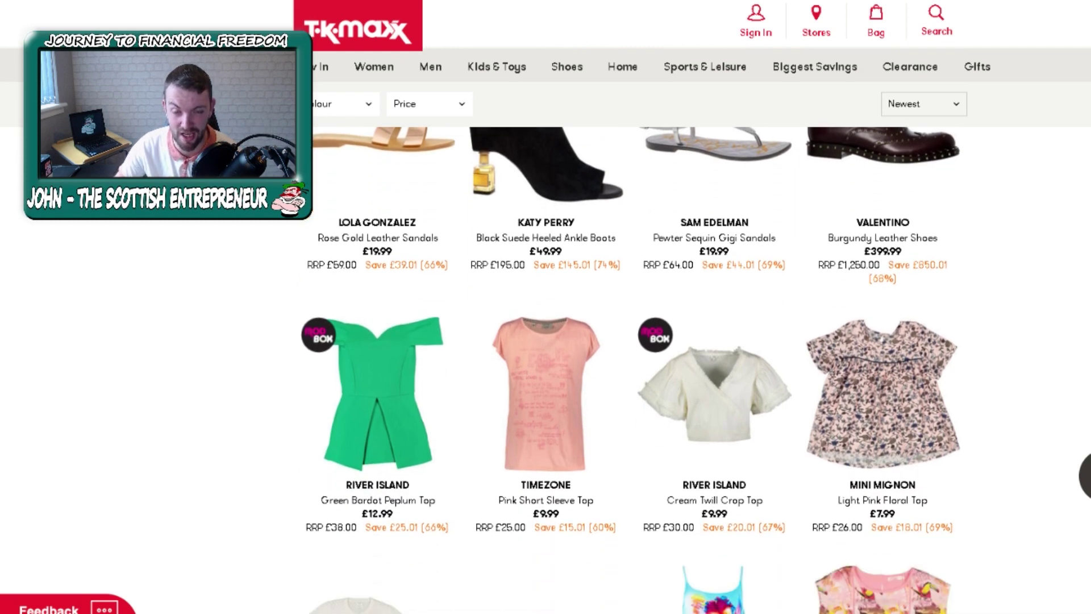
scroll(631, 369, down, 4)
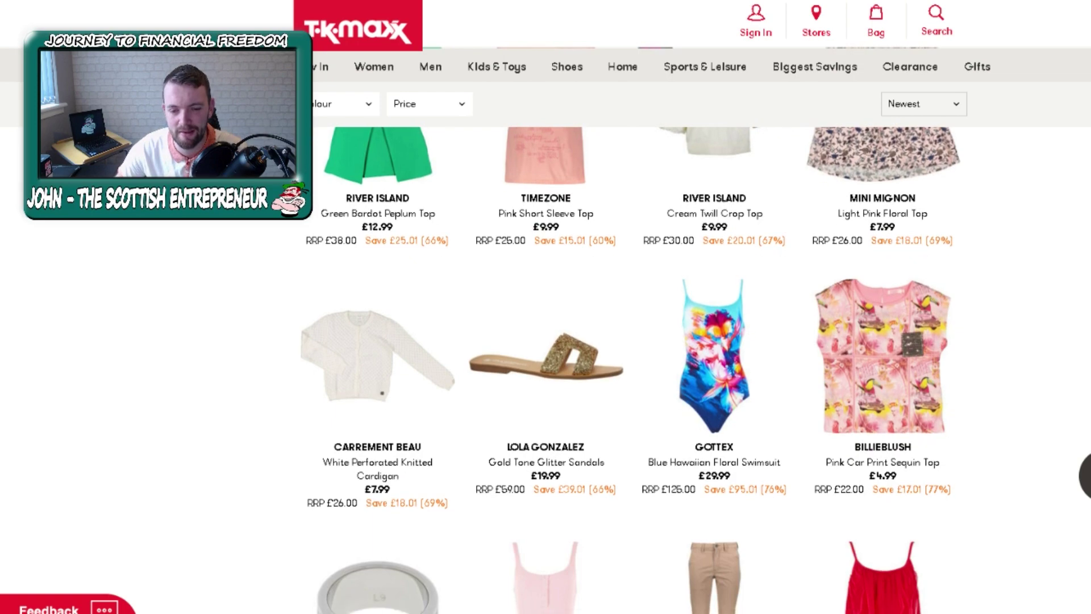
scroll(631, 369, down, 5)
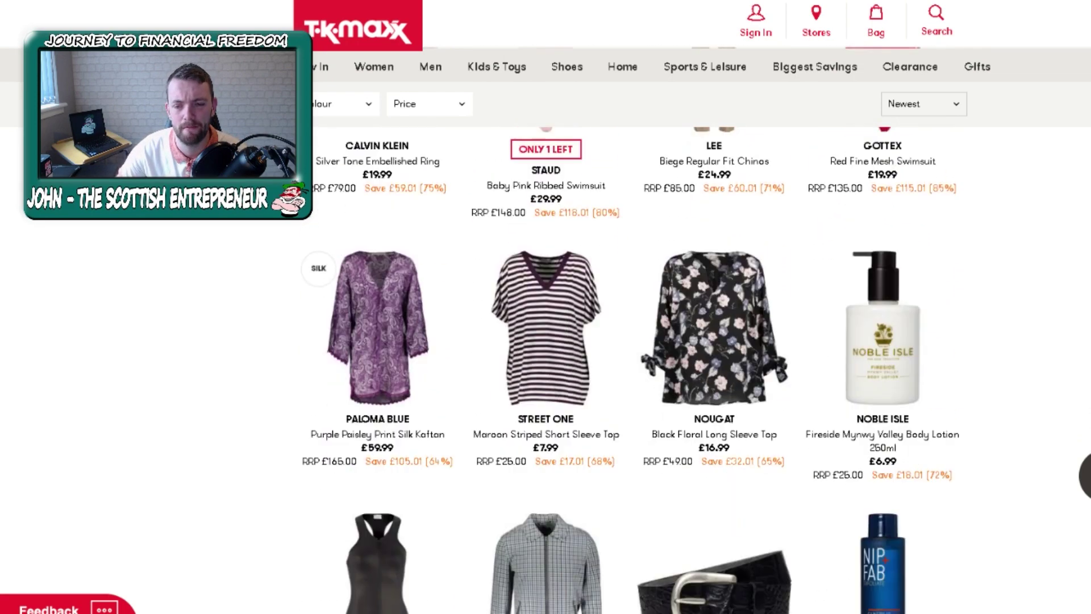
scroll(630, 369, down, 3)
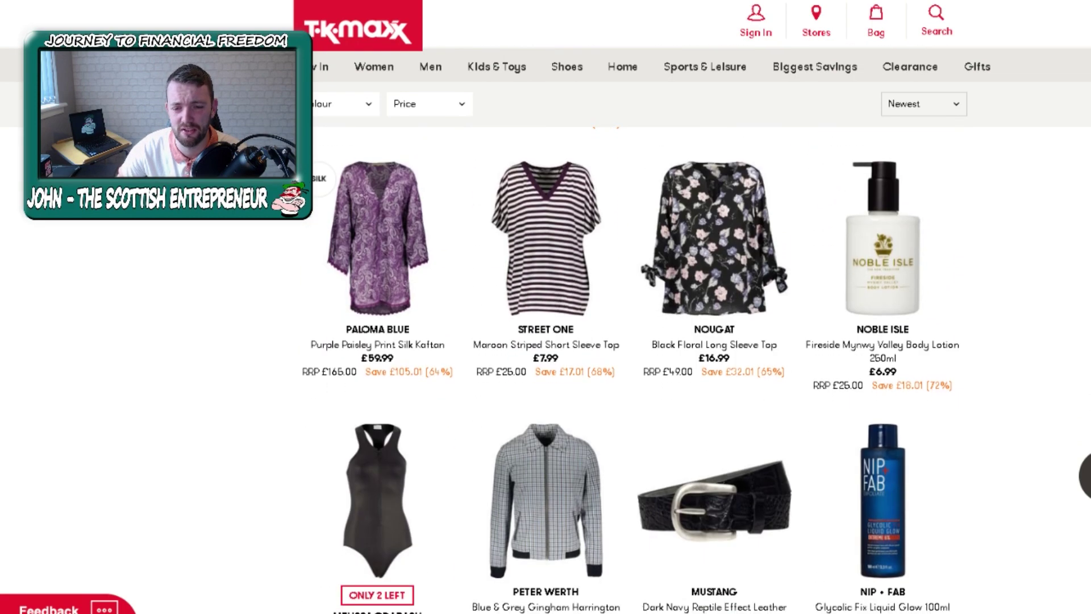
- Open the Noble Isle Fireside body lotion 250ml on TK Maxx and look it up on Amazon with "noble isle body lotion"
scroll(631, 369, up, 2)
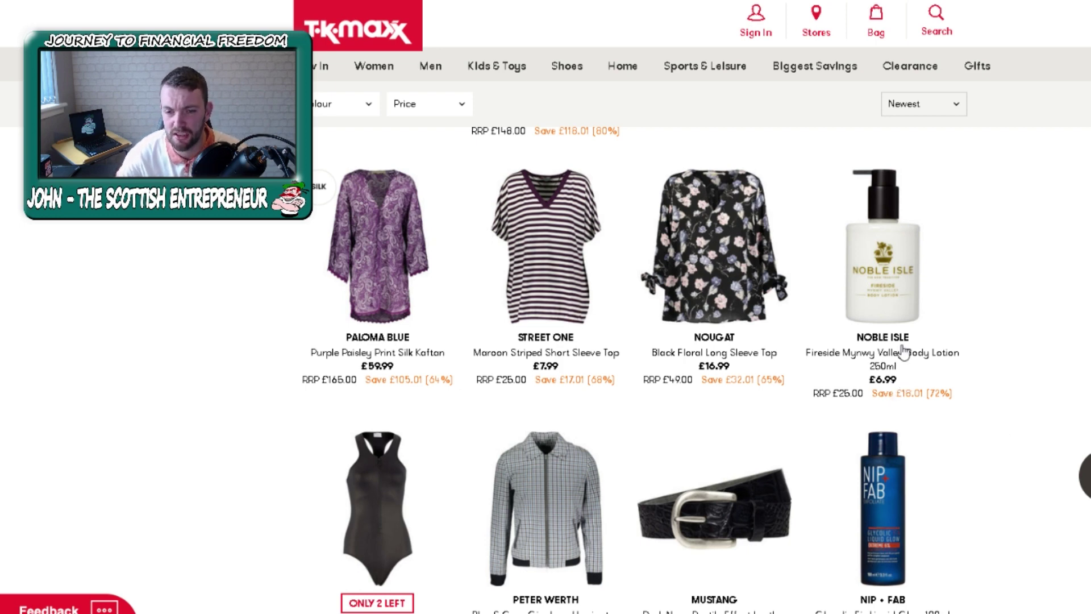
click(905, 322)
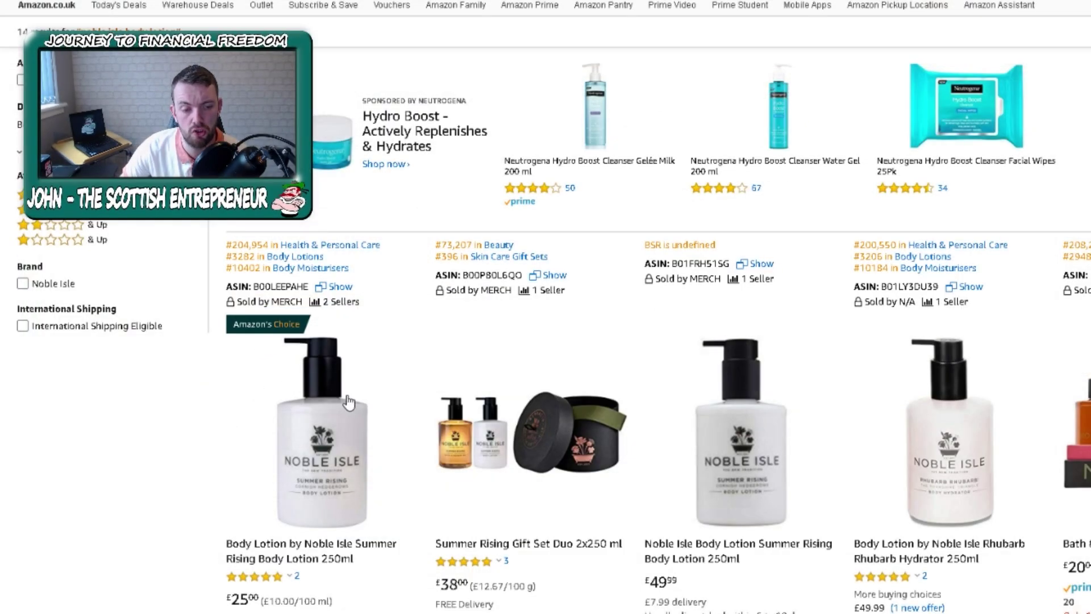
mouse_move(250, 598)
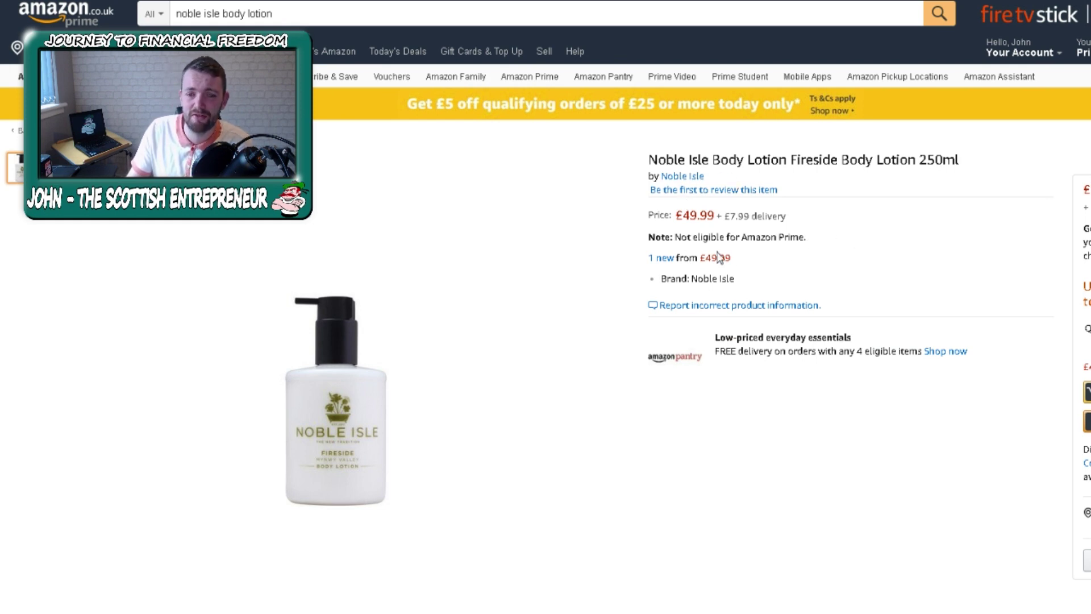
- On the Noble Isle lotion's Amazon listing, highlight its Lotions sales rank and set the FBA product cost to 6.99 in the revenue calculator
scroll(735, 262, down, 4)
scroll(735, 262, down, 7)
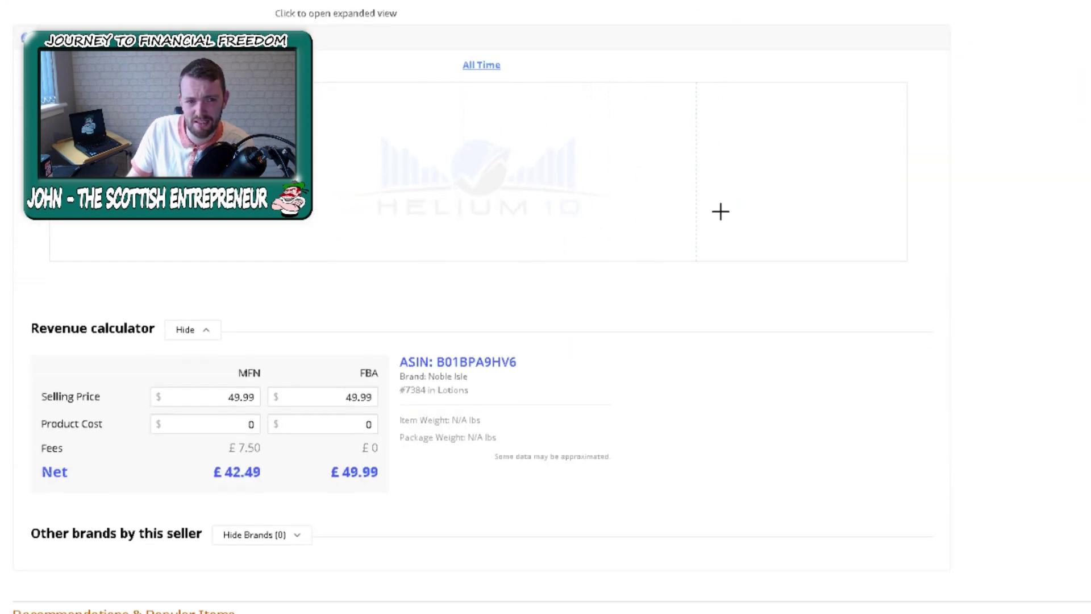
drag(407, 393, 428, 393)
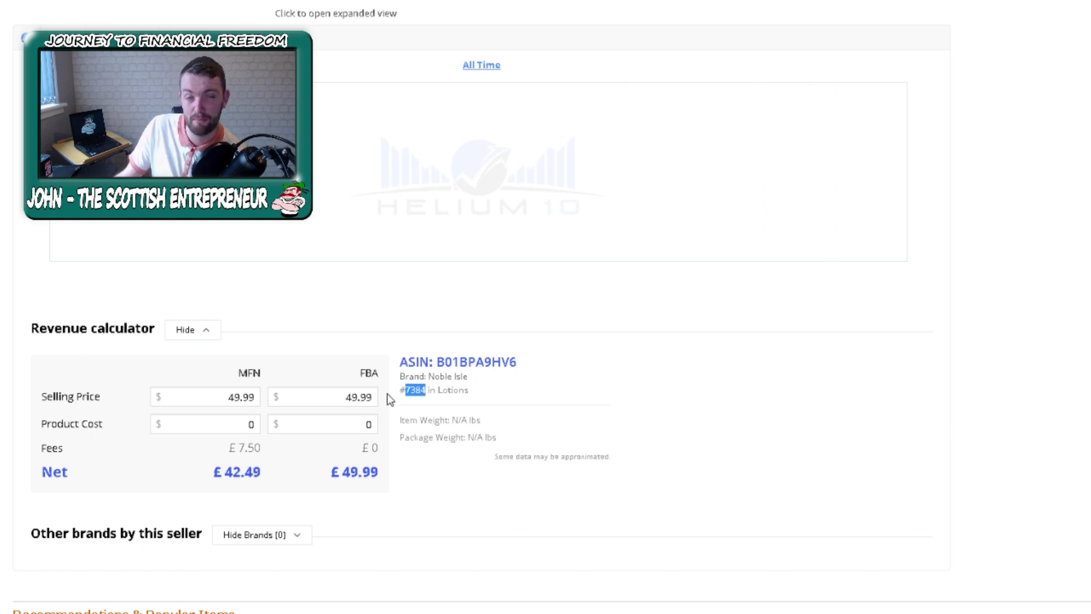
click(369, 426)
key(BackSpace)
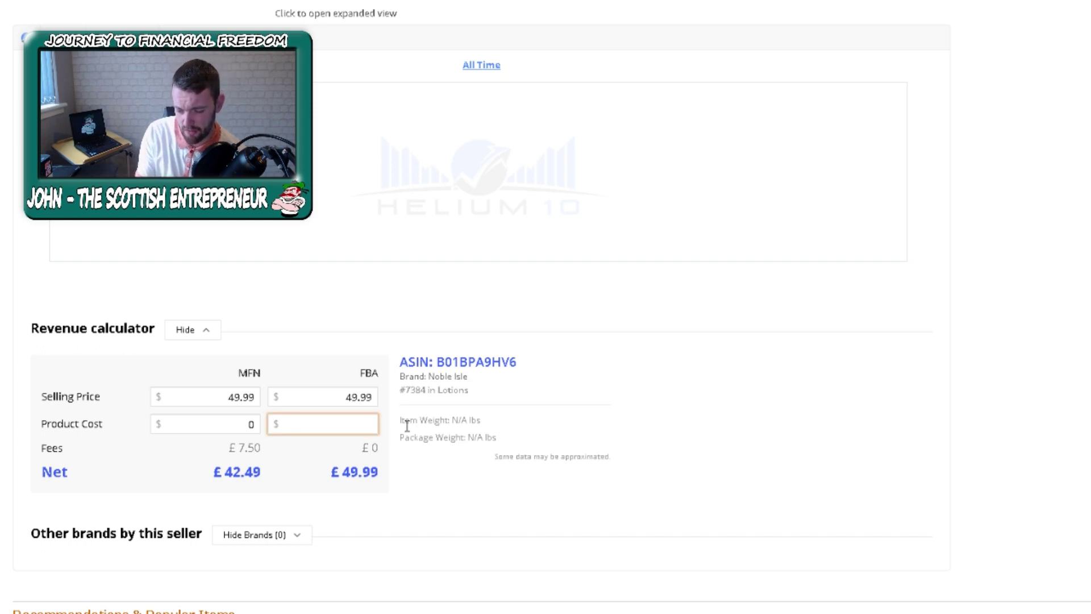
text(6.99)
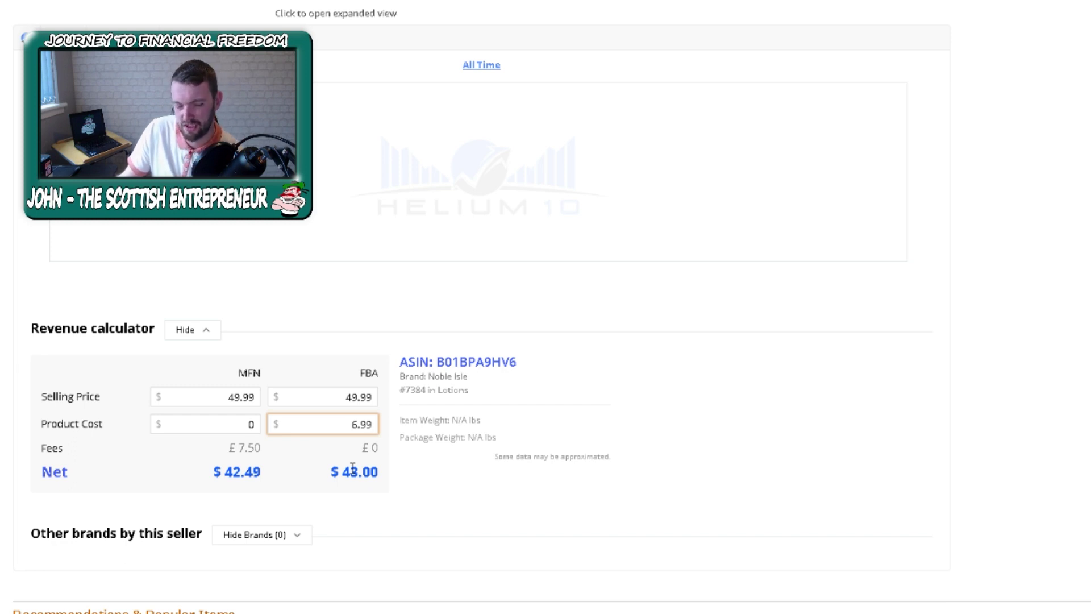
- Recalculate the lotion's FBA profit with a selling price of 35 and a product cost of 6.99
double_click(342, 399)
scroll(407, 333, down, 1)
key(BackSpace)
text(35)
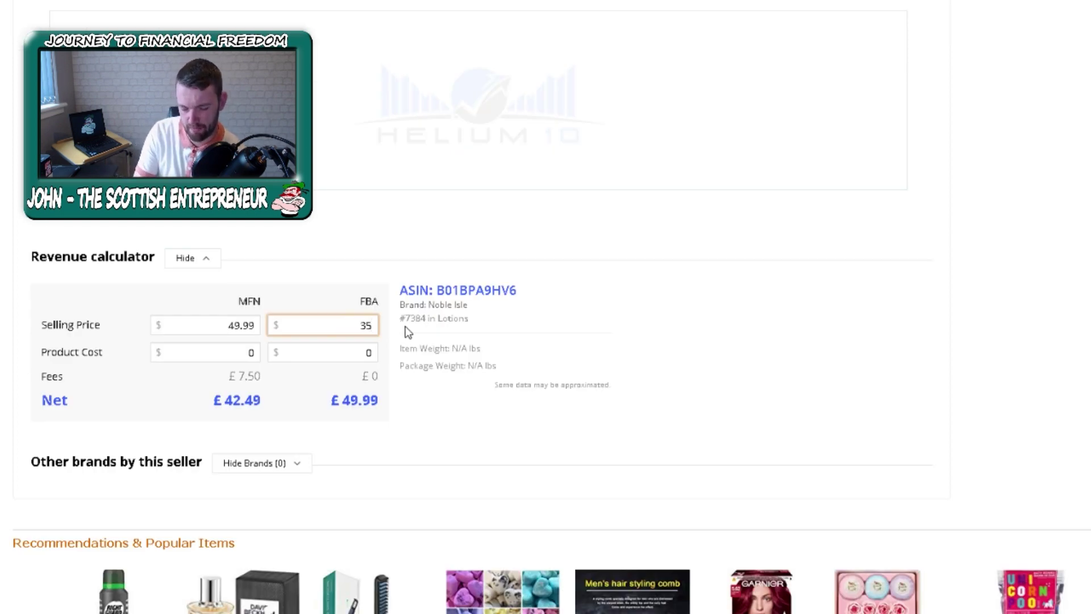
double_click(353, 352)
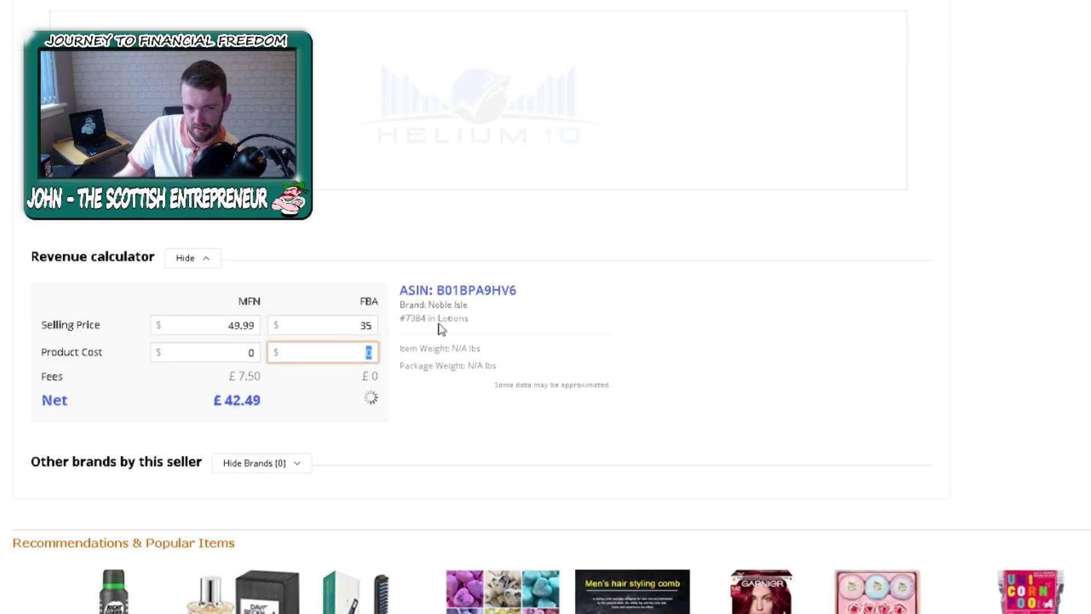
key(BackSpace)
text(6.99)
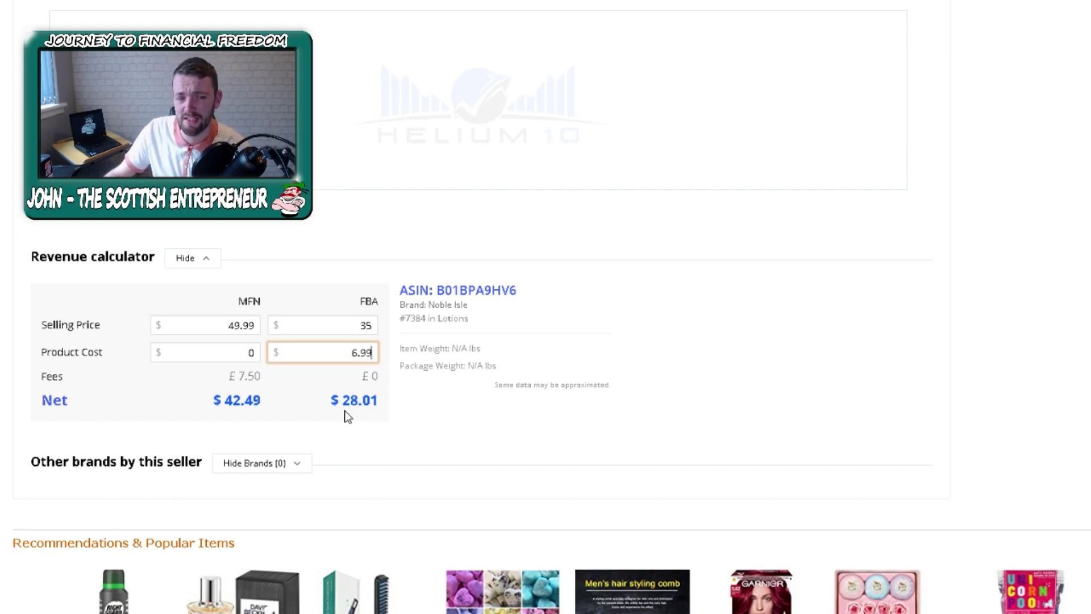
- Recheck the Noble Isle lotion's sales rank and listed Amazon price by highlighting each figure
drag(405, 318, 425, 321)
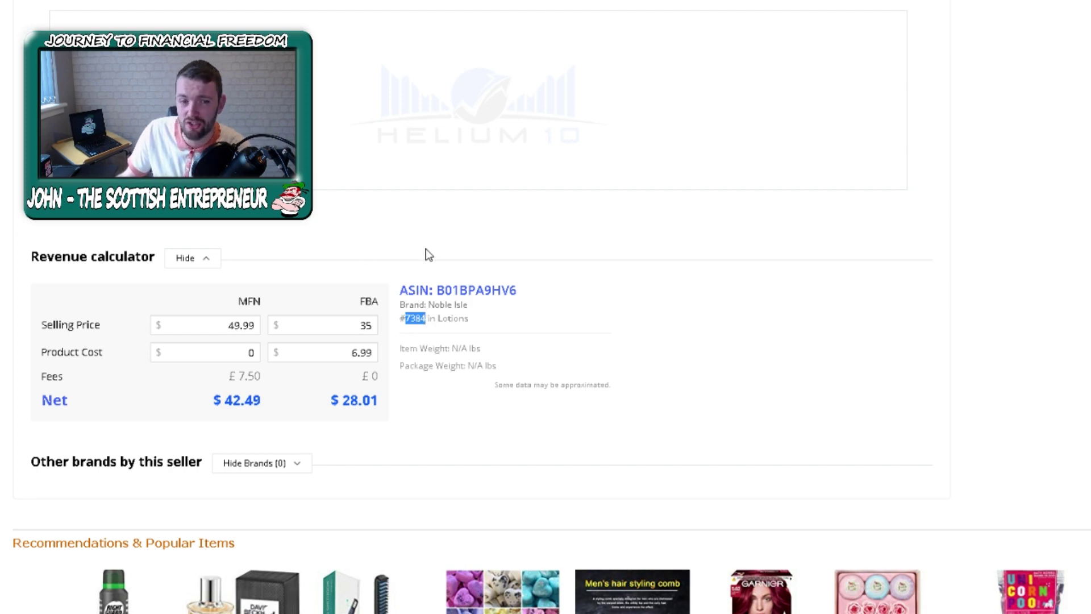
scroll(434, 258, up, 9)
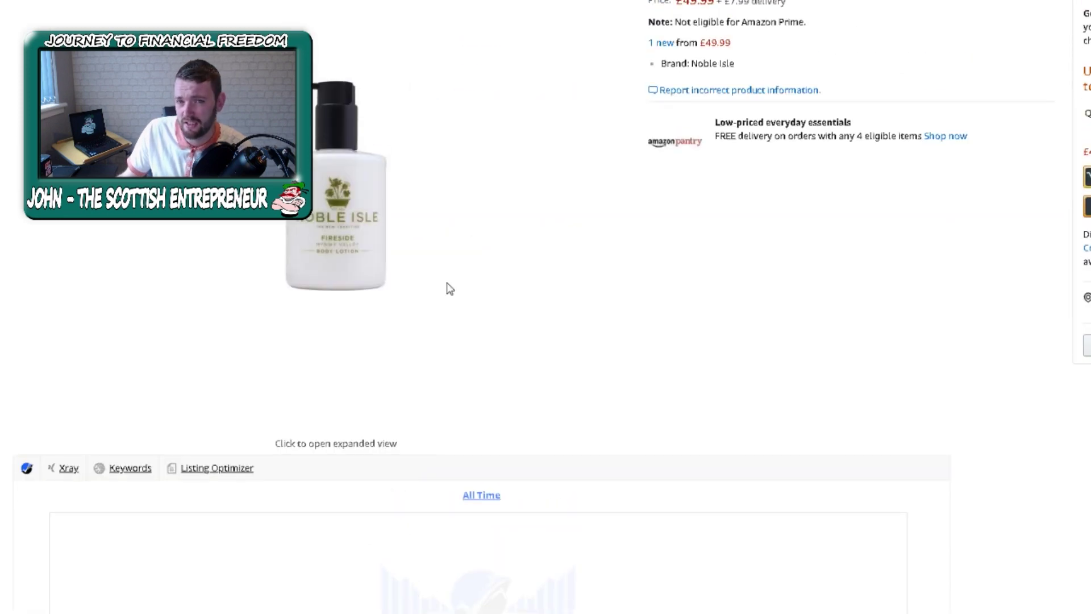
scroll(617, 88, up, 1)
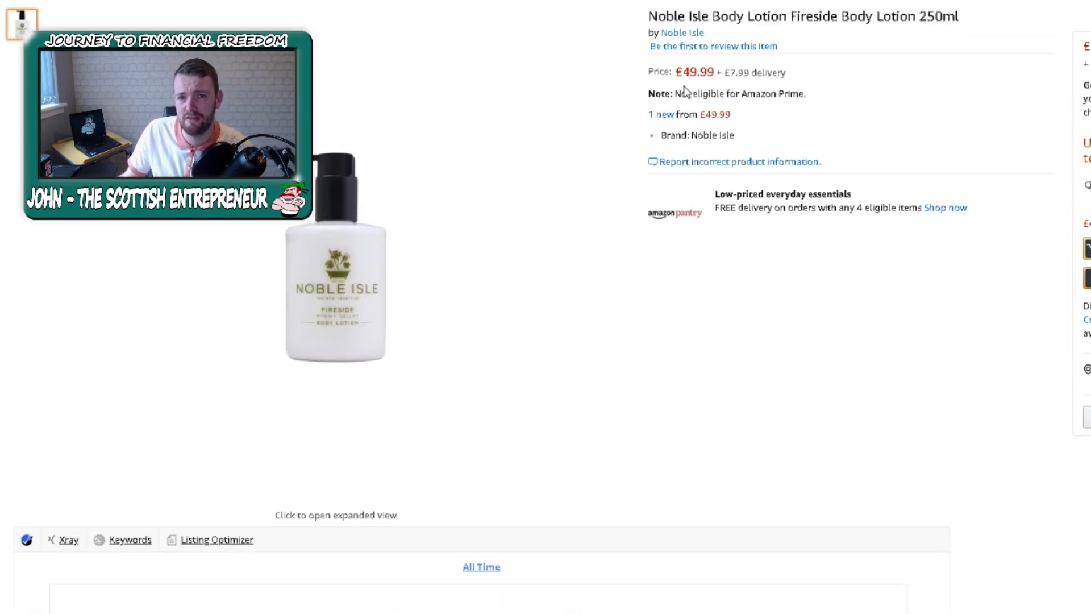
drag(676, 72, 708, 78)
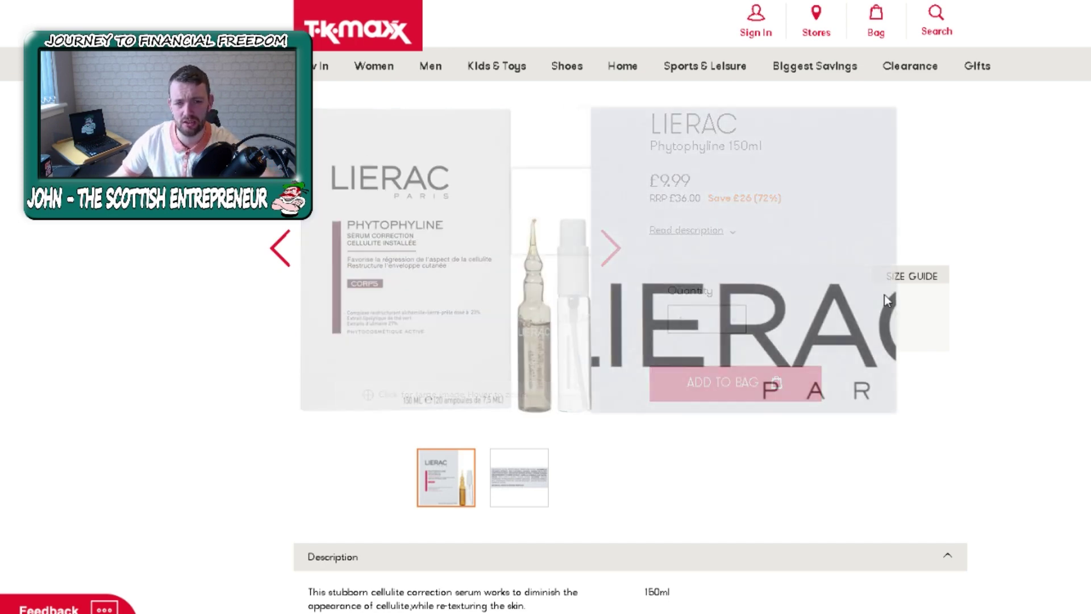
- Compare TK Maxx's Lierac Phytophyline 150ml with Amazon's Lierac Phytolastil serum and examine that listing's 90-day price and sales rank chart
mouse_move(928, 86)
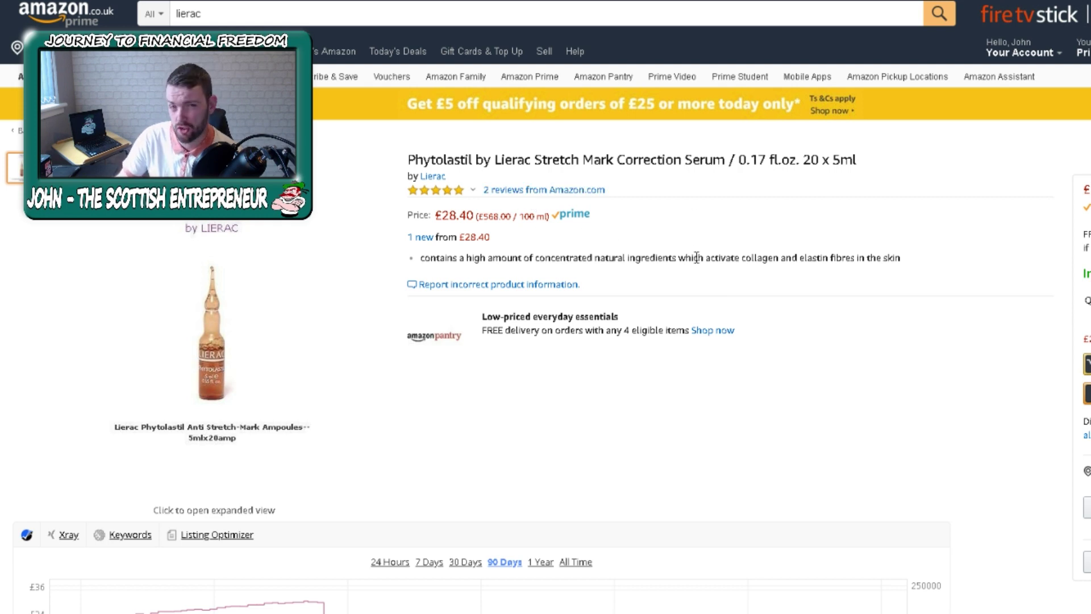
scroll(824, 275, down, 4)
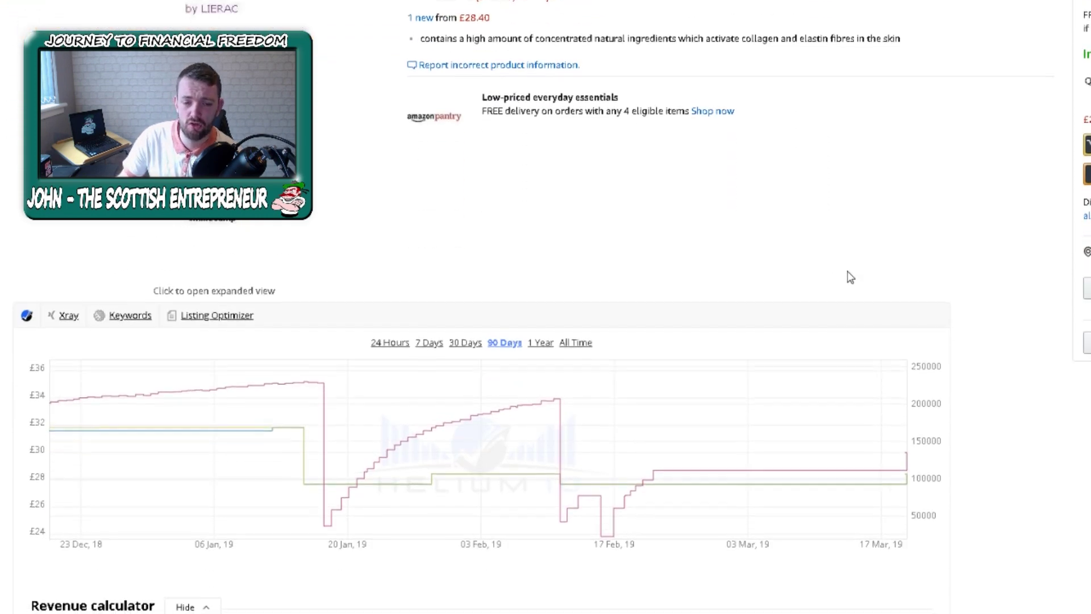
scroll(920, 267, down, 1)
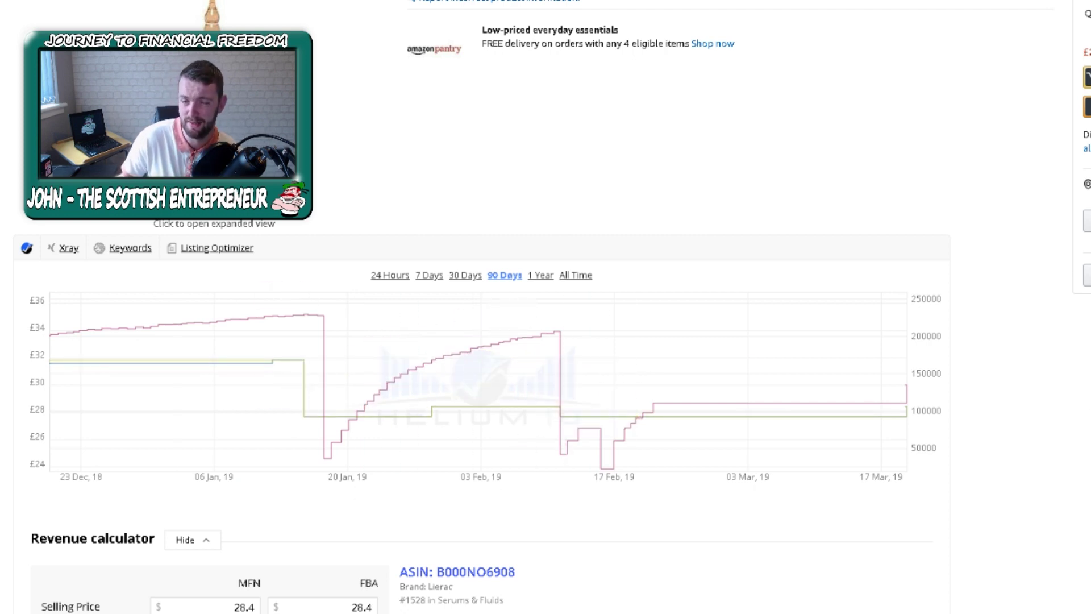
- Set the Lierac serum's FBA product cost to 9.99 in the revenue calculator and highlight the FBA net figure
scroll(545, 341, down, 3)
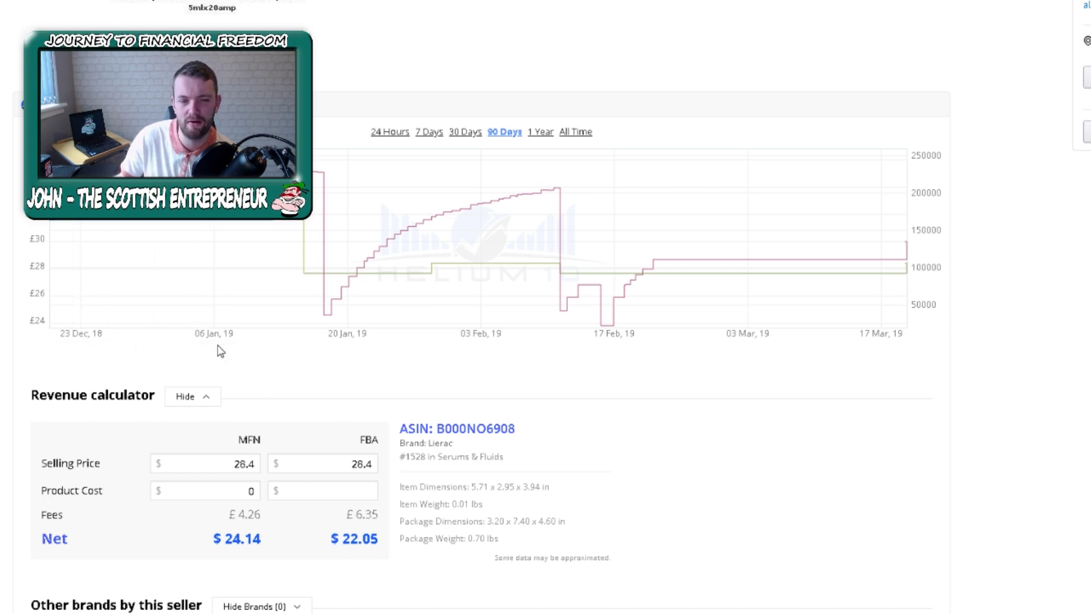
click(356, 492)
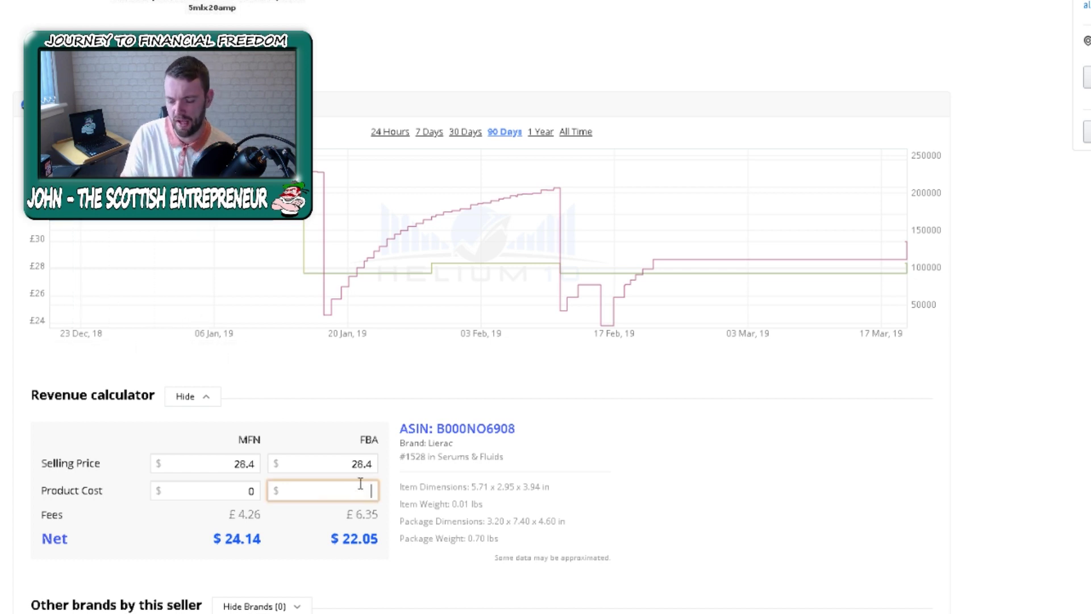
text(9.99)
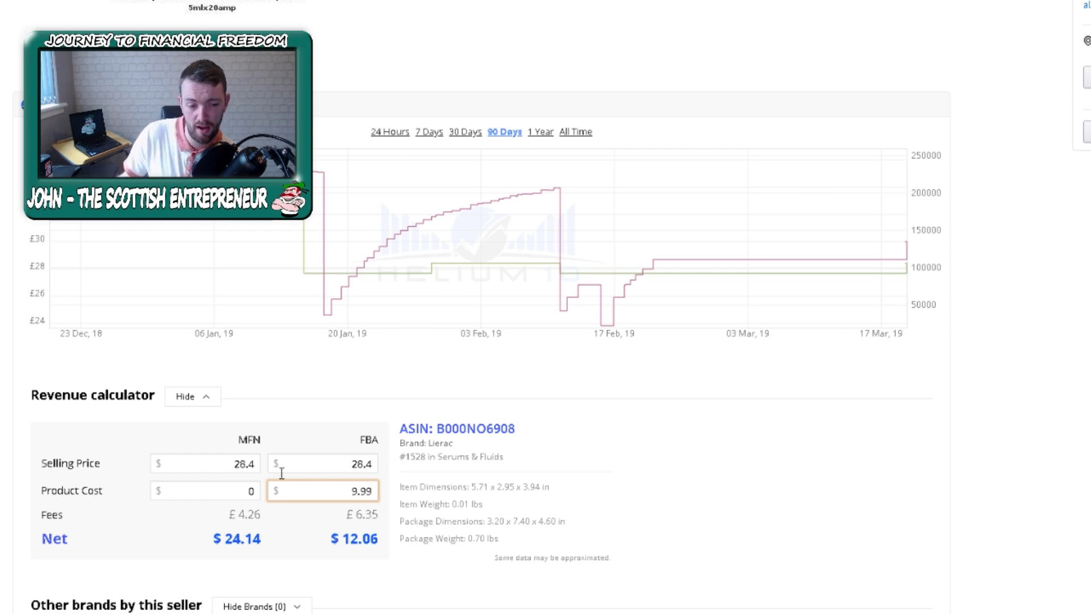
scroll(301, 466, down, 3)
drag(341, 396, 380, 399)
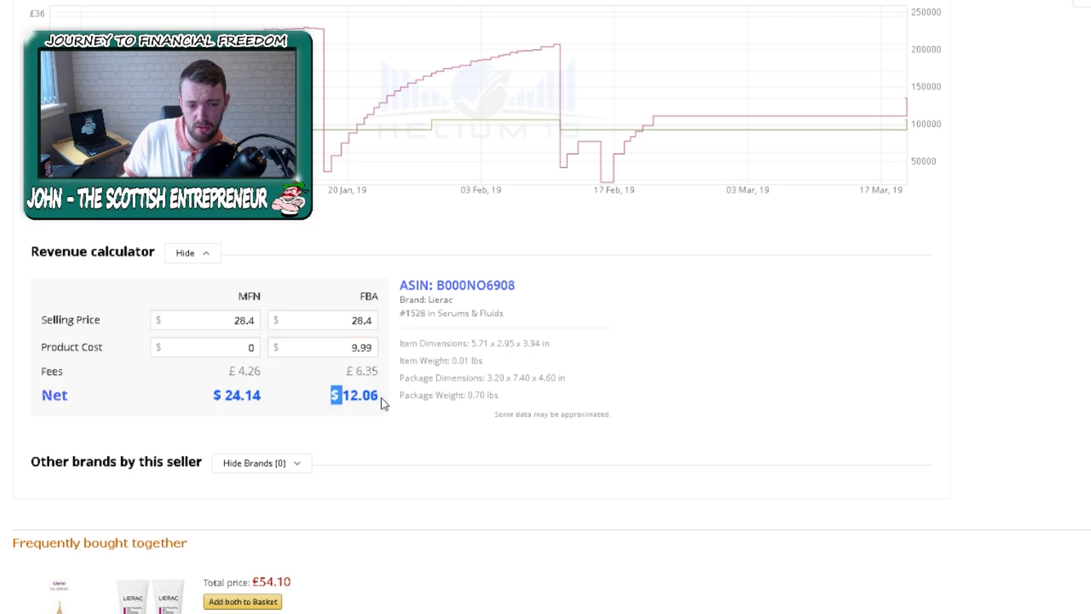